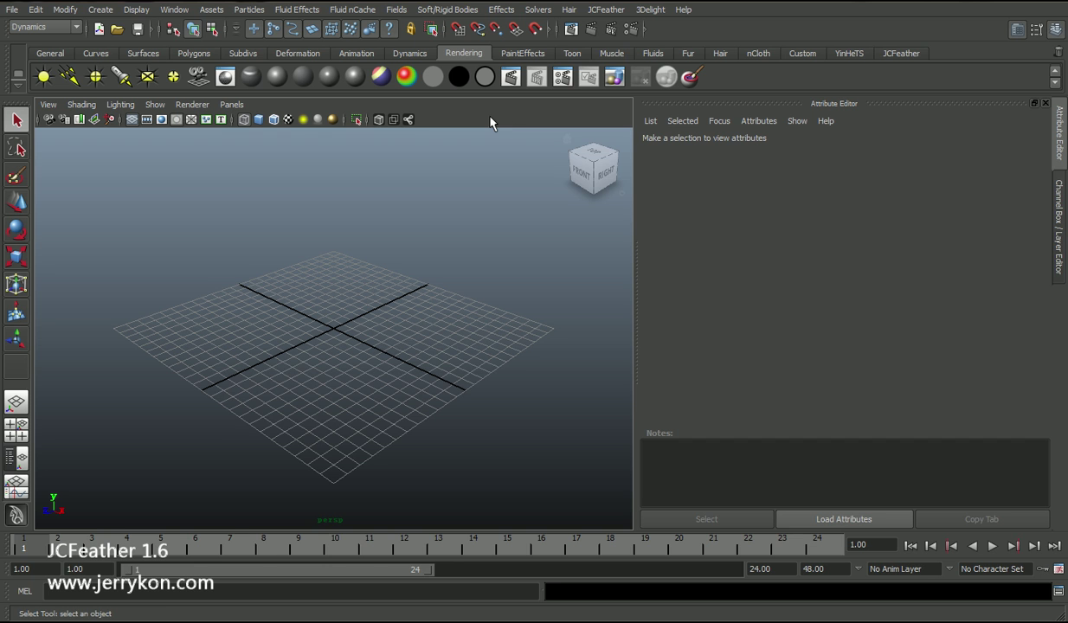
- Create the JCFeather shelf and show its set of tools
{"action": "left_click", "coordinate": [603, 10]}
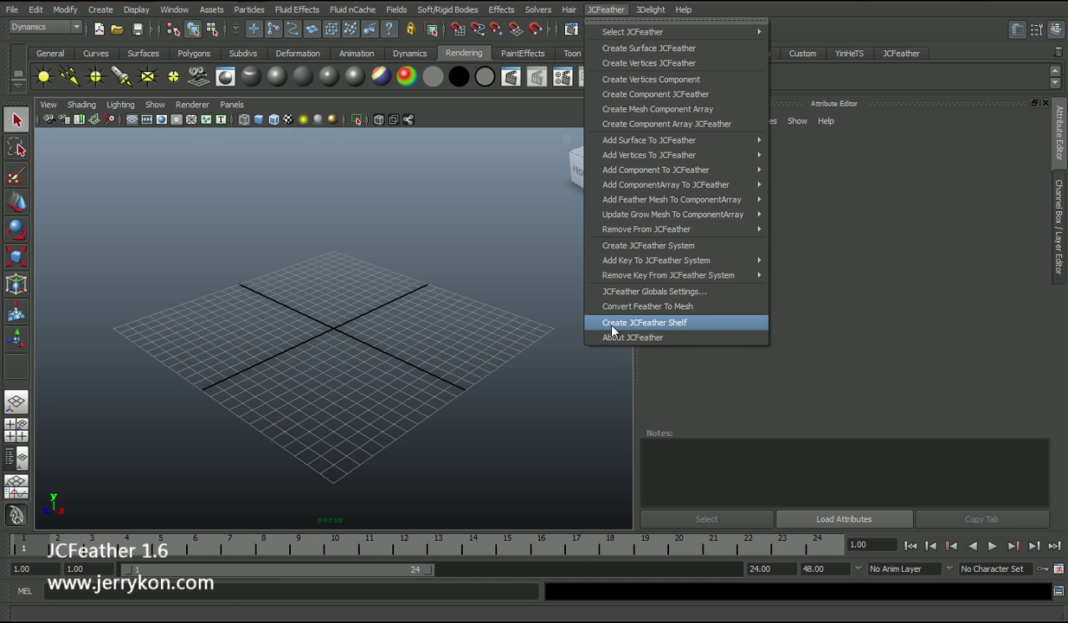
{"action": "left_click", "coordinate": [692, 322]}
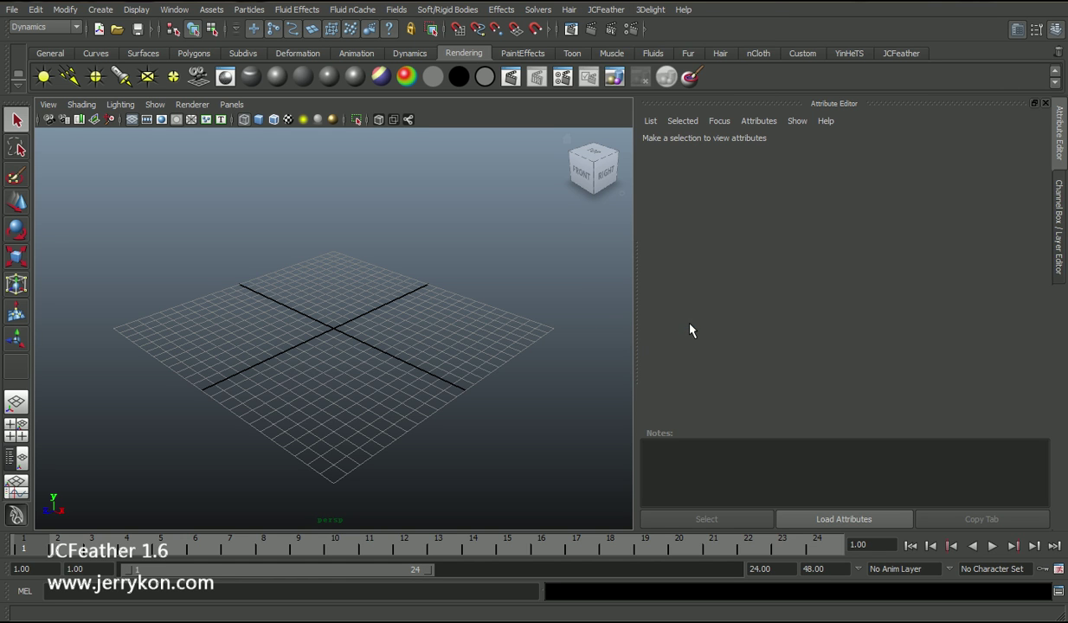
{"action": "left_click", "coordinate": [898, 59]}
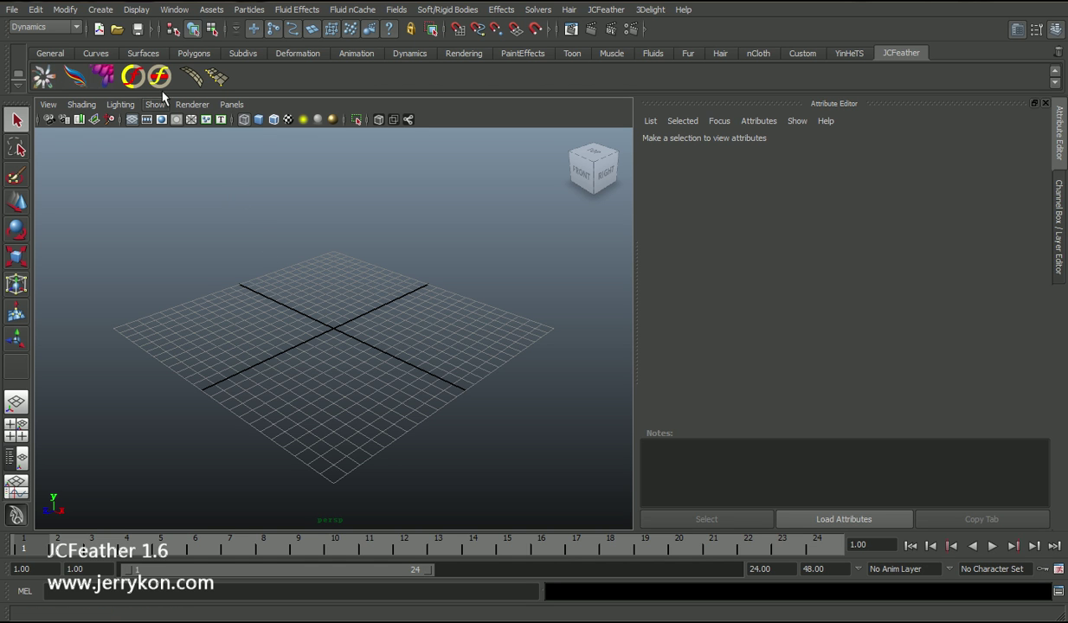
- Draw a long, narrow NURBS plane across the grid's centre line as the base for a feather
{"action": "left_click", "coordinate": [147, 53]}
{"action": "left_click_drag", "start_coordinate": [370, 387], "coordinate": [342, 325], "text": "alt"}
{"action": "left_click", "coordinate": [147, 79]}
{"action": "left_click_drag", "start_coordinate": [370, 415], "coordinate": [329, 382], "text": "alt"}
{"action": "left_click_drag", "start_coordinate": [363, 329], "coordinate": [483, 367]}
{"action": "key", "text": "w"}
{"action": "left_click_drag", "start_coordinate": [329, 355], "coordinate": [413, 355], "text": "alt"}
{"action": "key", "text": "q"}
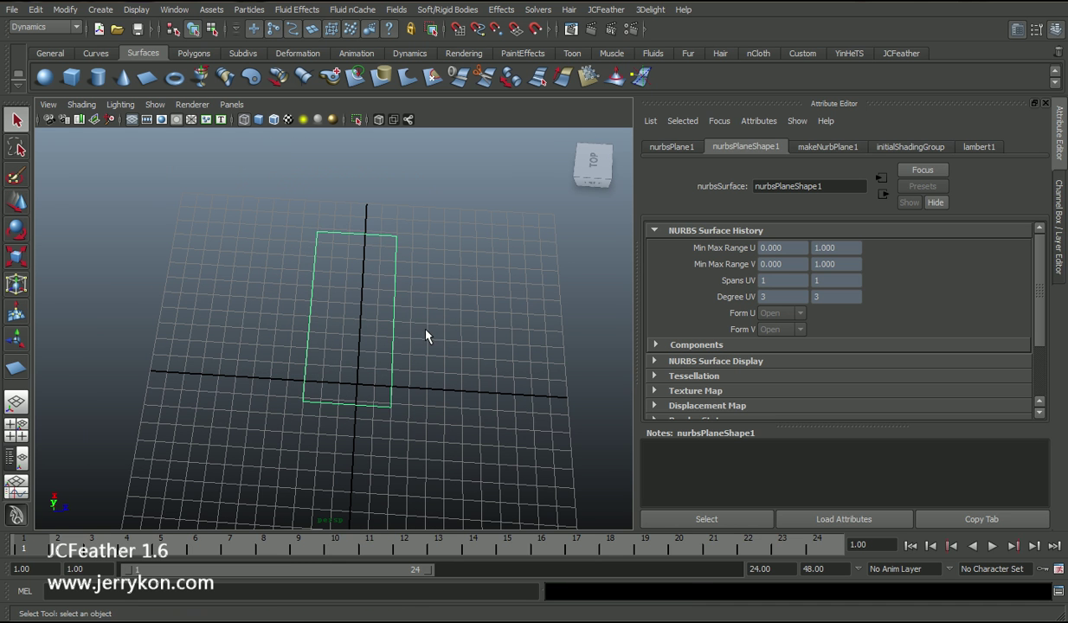
- Select the NURBS plane and create a Surface JCFeather from it
{"action": "left_click", "coordinate": [412, 318]}
{"action": "left_click", "coordinate": [397, 315]}
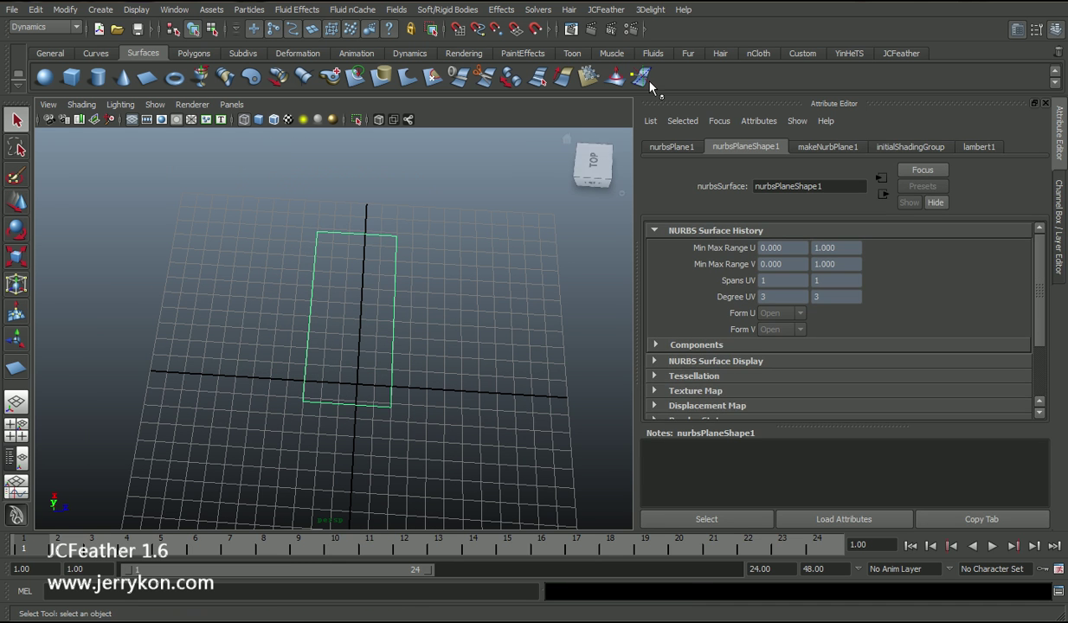
{"action": "left_click", "coordinate": [606, 9]}
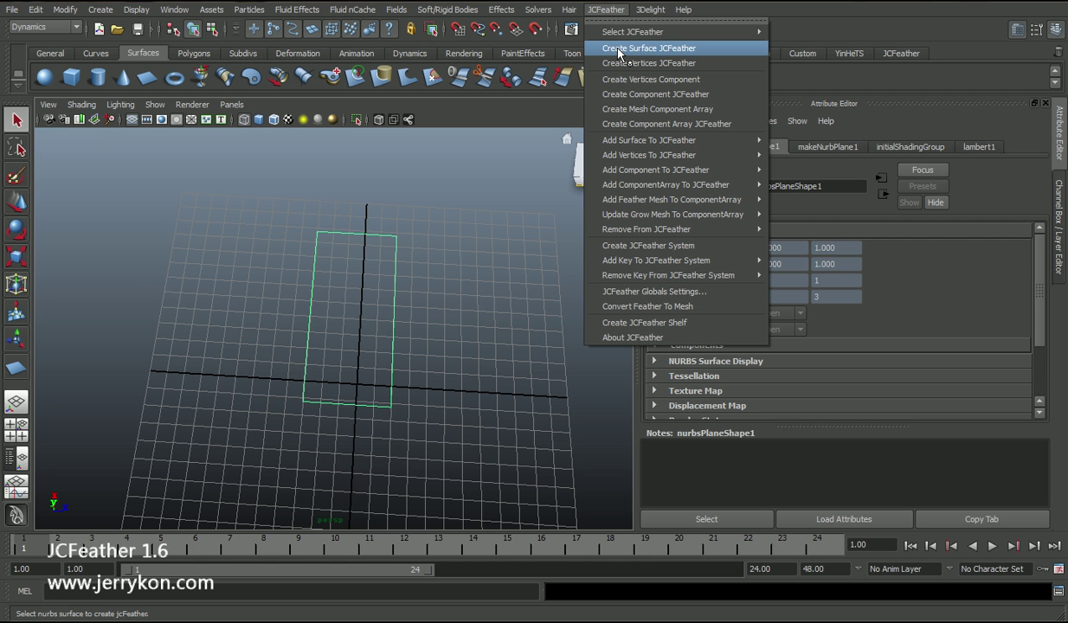
{"action": "left_click", "coordinate": [619, 53]}
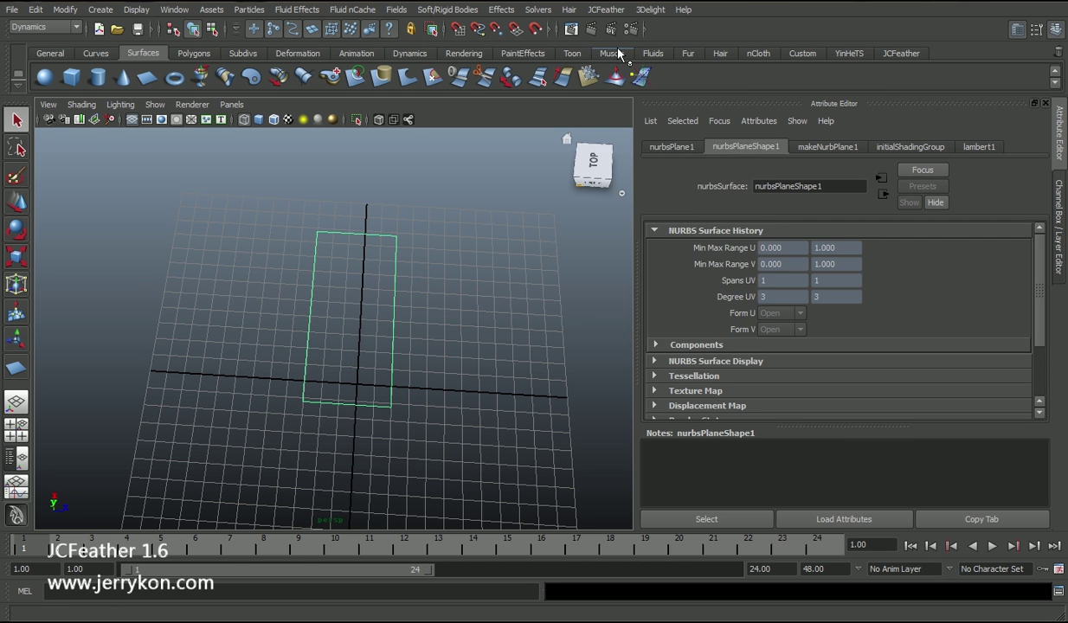
{"action": "left_click_drag", "start_coordinate": [287, 318], "coordinate": [310, 335], "text": "alt"}
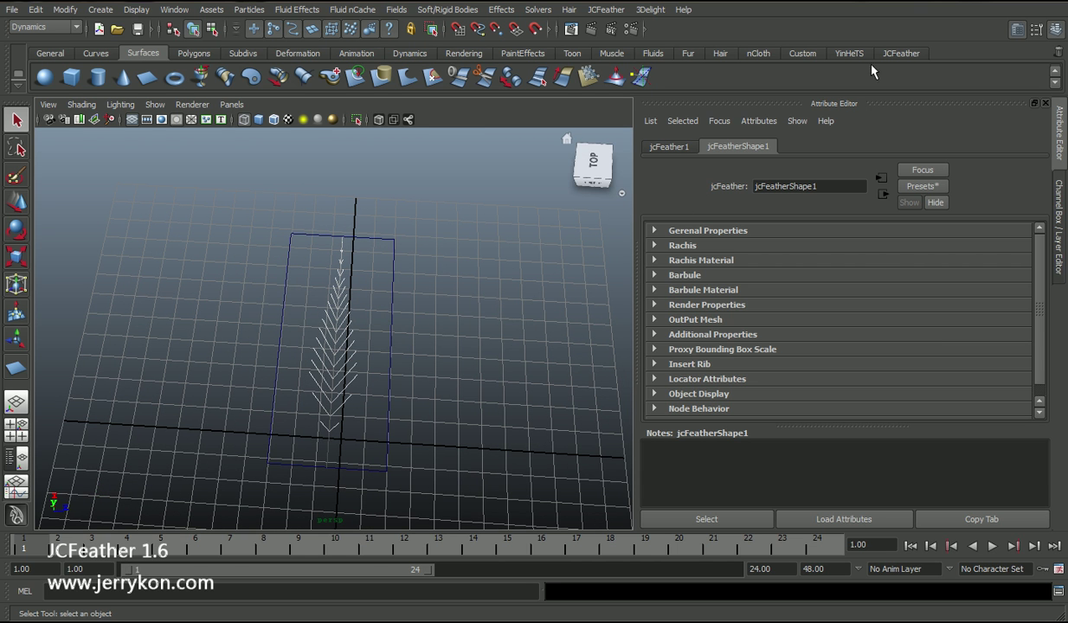
- Open the jcFeather Library and apply the purple-blue libFea02_01 preset to the surface feather
{"action": "left_click", "coordinate": [901, 53]}
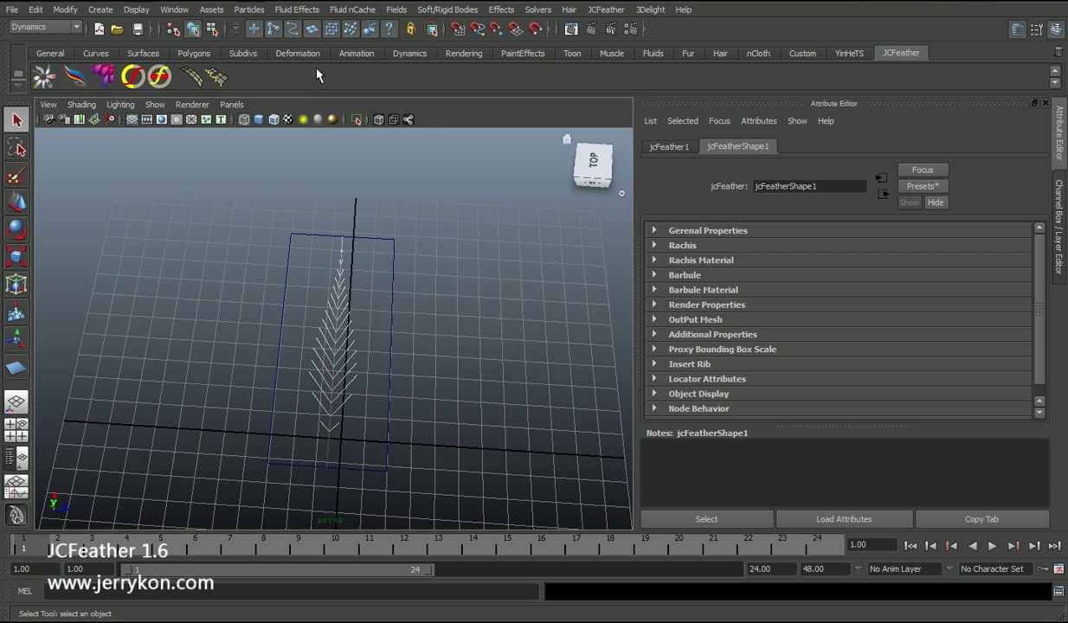
{"action": "left_click", "coordinate": [44, 77]}
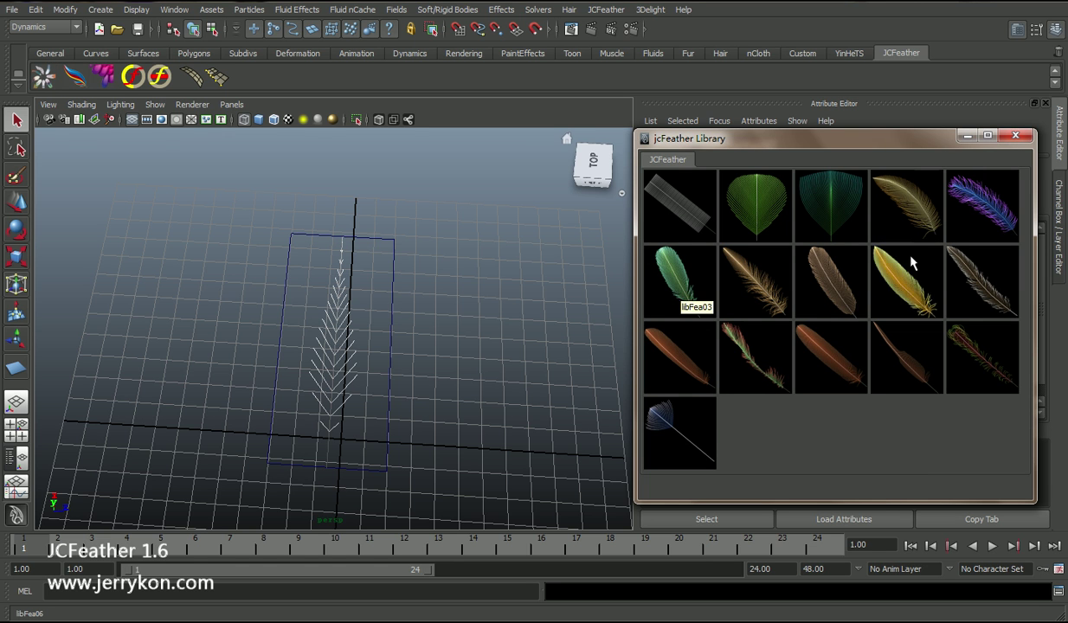
{"action": "left_click", "coordinate": [981, 199]}
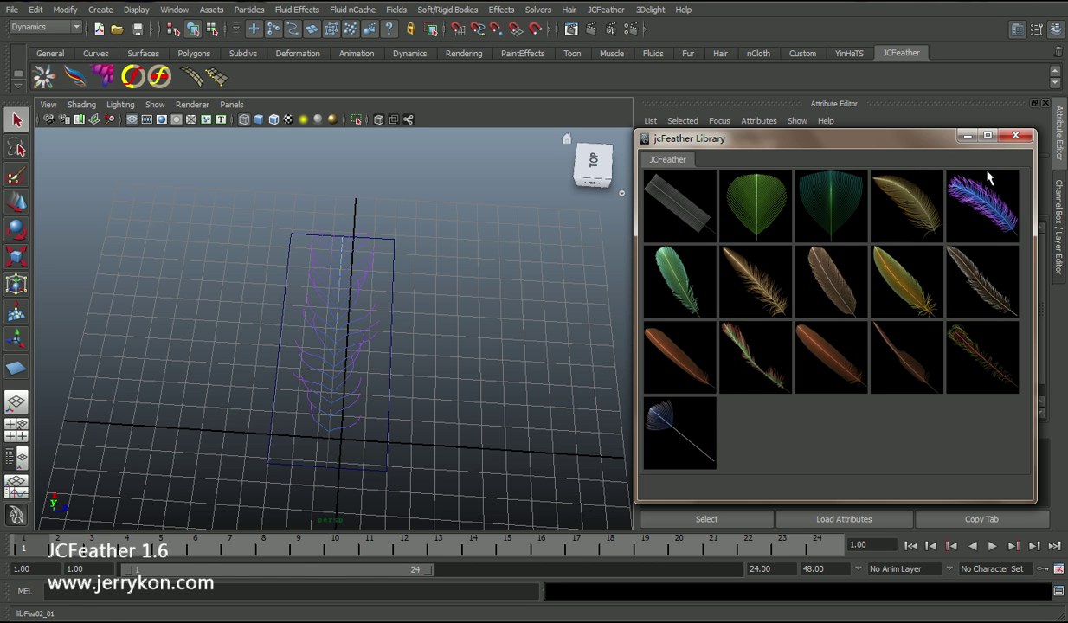
{"action": "left_click_drag", "start_coordinate": [379, 353], "coordinate": [382, 355], "text": "alt"}
- Shift the middle rows of the NURBS plane's control vertices sideways to bend the feather, minimize the library and return to object selection
{"action": "left_click", "coordinate": [382, 355]}
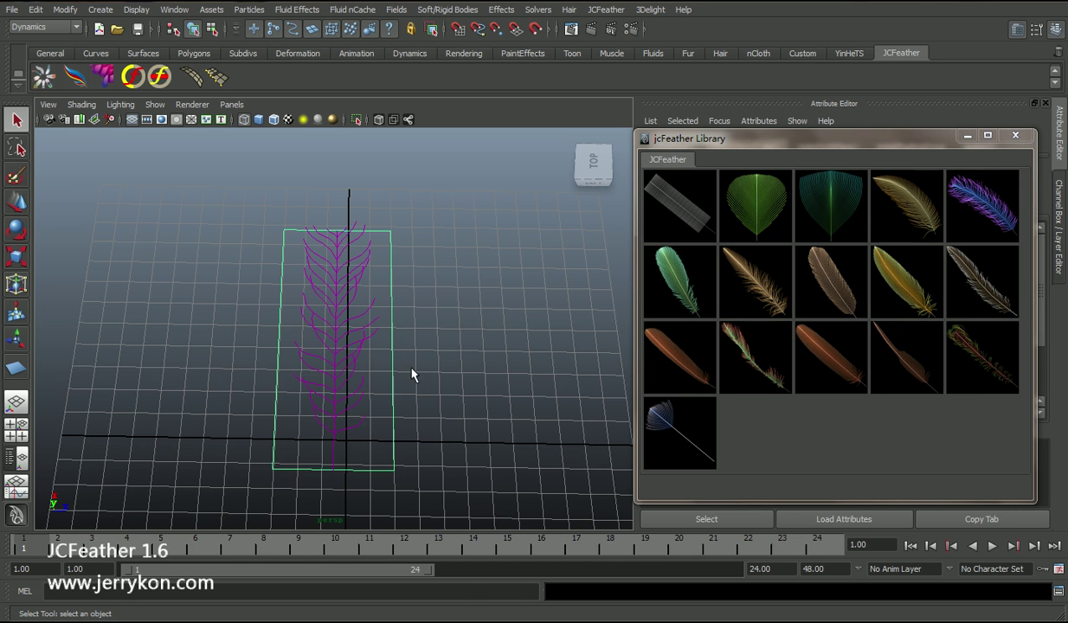
{"action": "right_click_drag", "start_coordinate": [408, 353], "coordinate": [353, 356]}
{"action": "left_click_drag", "start_coordinate": [240, 292], "coordinate": [411, 336]}
{"action": "key", "text": "w"}
{"action": "key", "text": "q"}
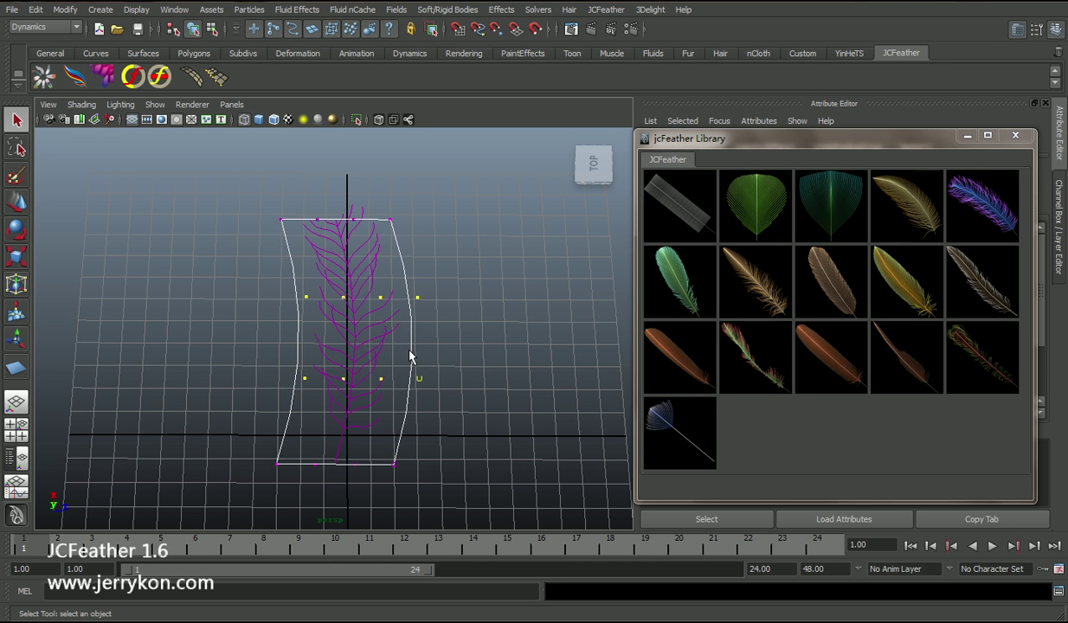
{"action": "middle_click_drag", "start_coordinate": [411, 356], "coordinate": [374, 376], "text": "alt"}
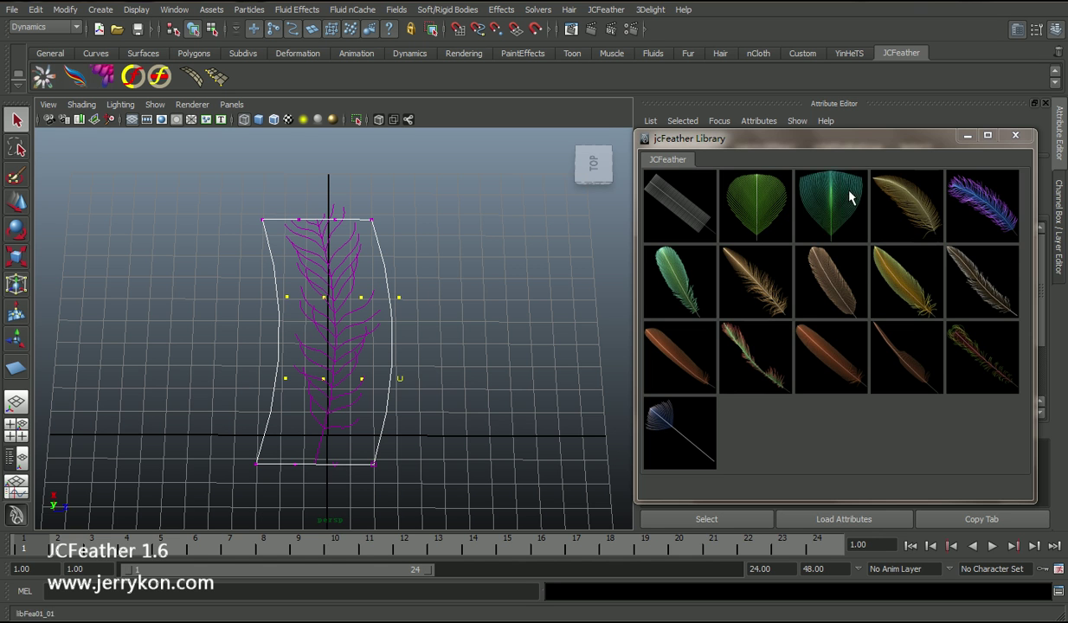
{"action": "left_click", "coordinate": [967, 135]}
{"action": "right_click_drag", "start_coordinate": [394, 357], "coordinate": [424, 333]}
{"action": "left_click_drag", "start_coordinate": [414, 379], "coordinate": [373, 368], "text": "alt"}
- Try moving and rotating the whole NURBS plane with its feather, undo the transforms and deselect it
{"action": "key", "text": "w"}
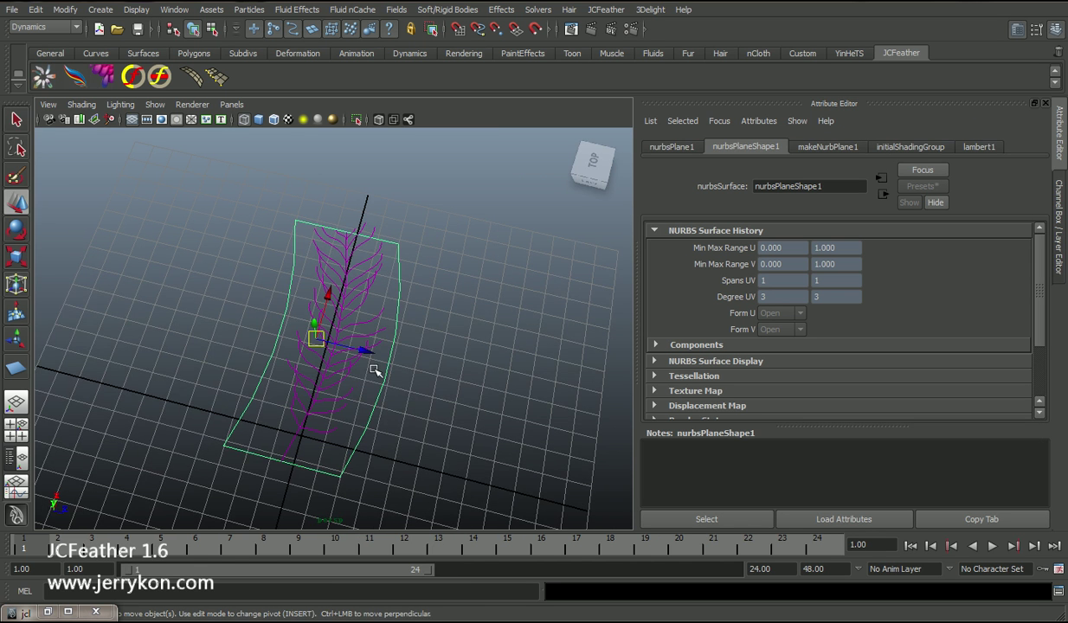
{"action": "mouse_move", "coordinate": [315, 337]}
{"action": "left_mouse_down"}
{"action": "mouse_move", "coordinate": [353, 251]}
{"action": "mouse_move", "coordinate": [334, 327]}
{"action": "mouse_move", "coordinate": [318, 335]}
{"action": "left_mouse_up"}
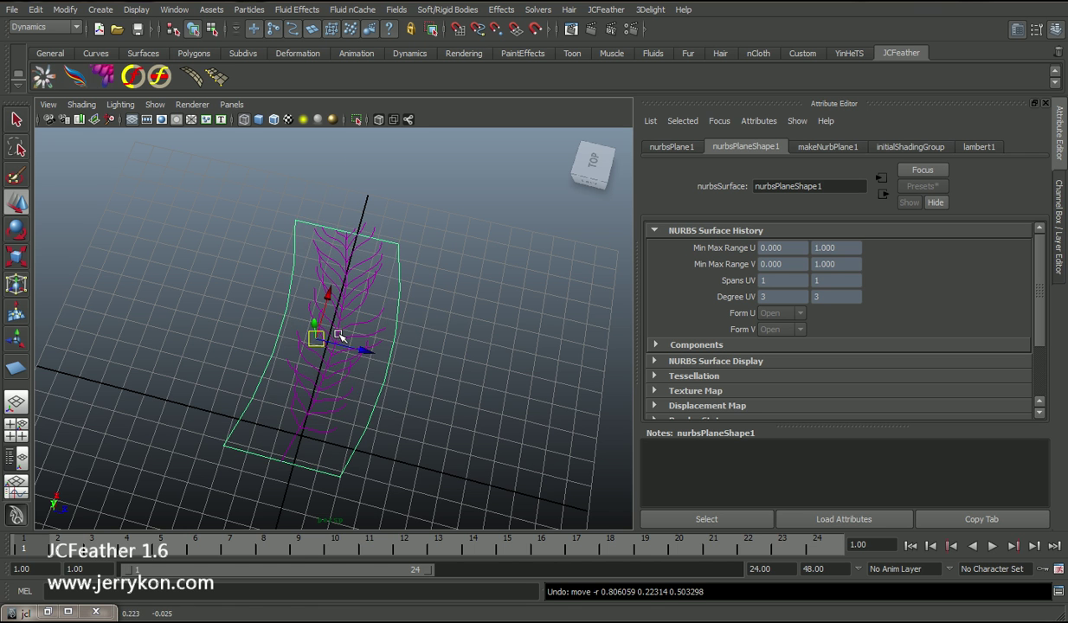
{"action": "key", "text": "e"}
{"action": "left_click_drag", "start_coordinate": [341, 291], "coordinate": [323, 344]}
{"action": "key", "text": "r"}
{"action": "key", "text": "w"}
{"action": "key", "text": "q"}
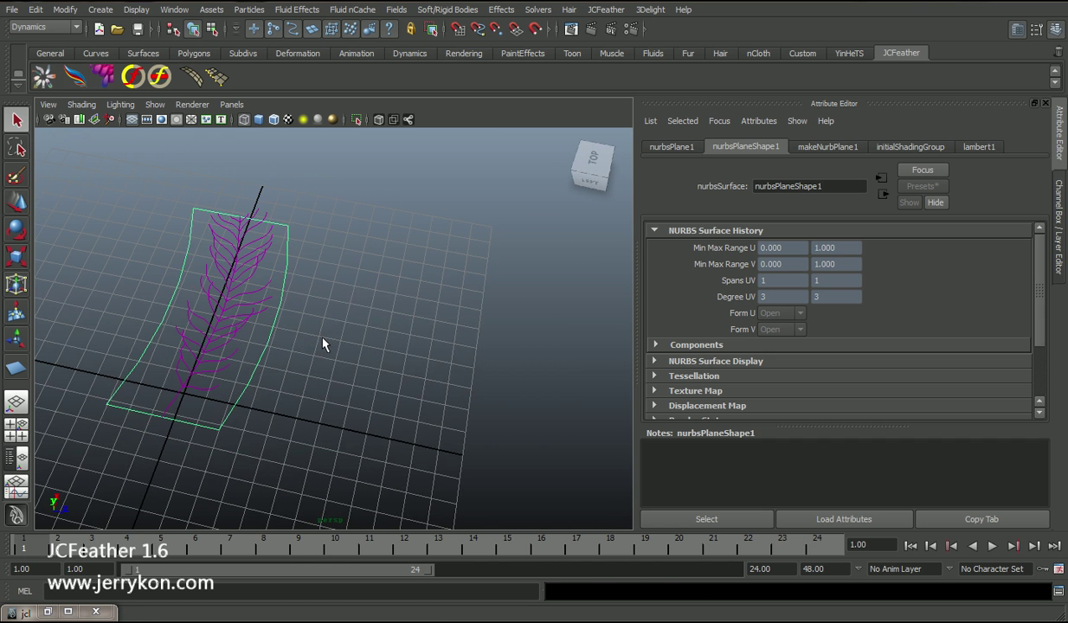
{"action": "left_click", "coordinate": [351, 293]}
- Draw a polygon plane about 10.6 by 4.0 units on the grid beside the first feather
{"action": "left_click", "coordinate": [194, 52]}
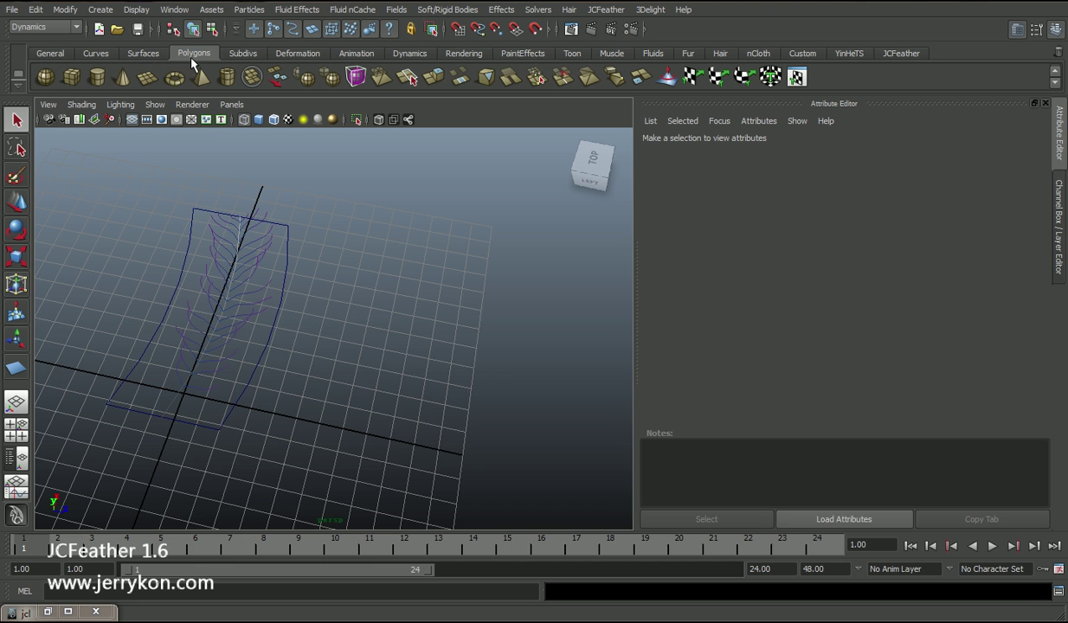
{"action": "left_click", "coordinate": [148, 80]}
{"action": "left_click_drag", "start_coordinate": [346, 346], "coordinate": [231, 378], "text": "alt"}
- Set the polygon plane's Subdivisions Width to 3 and Subdivisions Height to 2
{"action": "left_click", "coordinate": [785, 147]}
{"action": "left_click", "coordinate": [779, 287]}
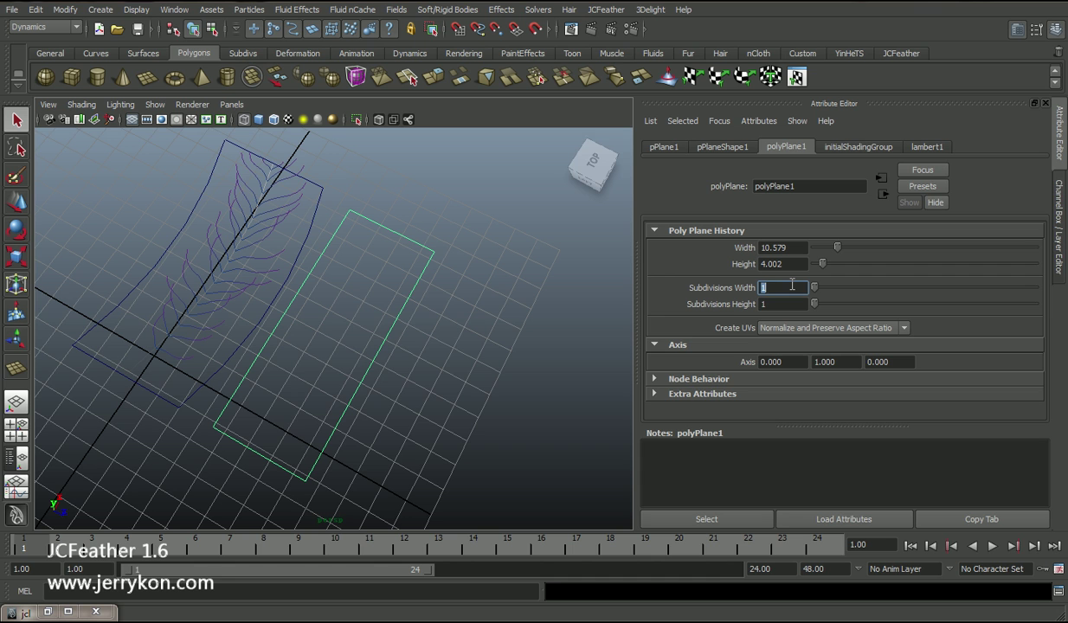
{"action": "type", "text": "3"}
{"action": "key", "text": "Return"}
{"action": "left_click", "coordinate": [778, 303]}
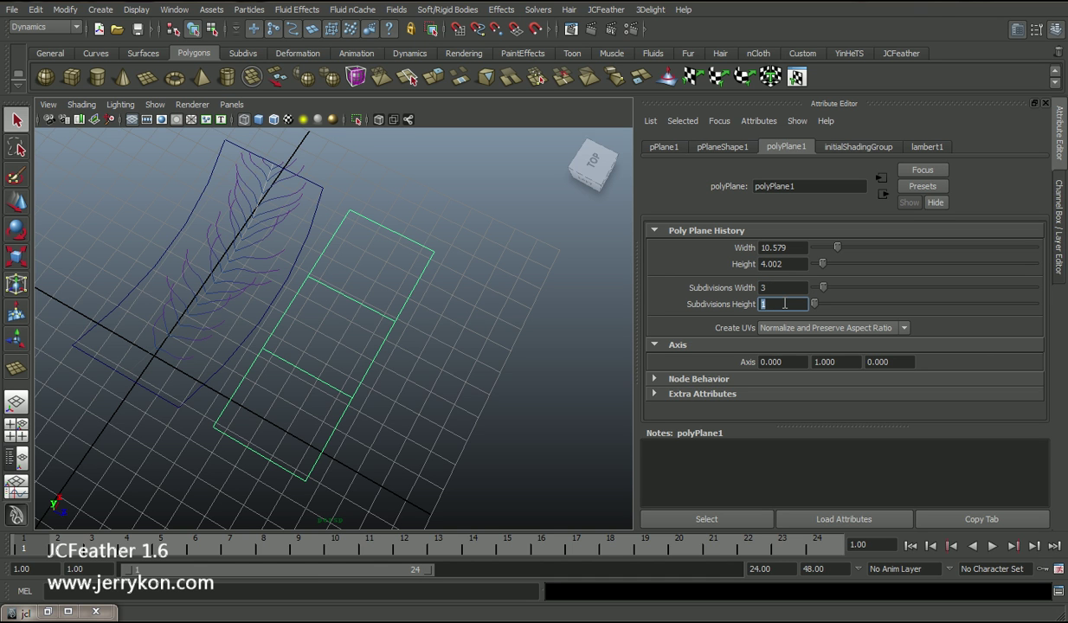
{"action": "key", "text": "Return"}
{"action": "left_click_drag", "start_coordinate": [338, 333], "coordinate": [384, 374], "text": "alt"}
- Select the four vertices along the polygon plane's lengthwise centre line and create a Vertices JCFeather from them
{"action": "right_click_drag", "start_coordinate": [400, 346], "coordinate": [345, 350]}
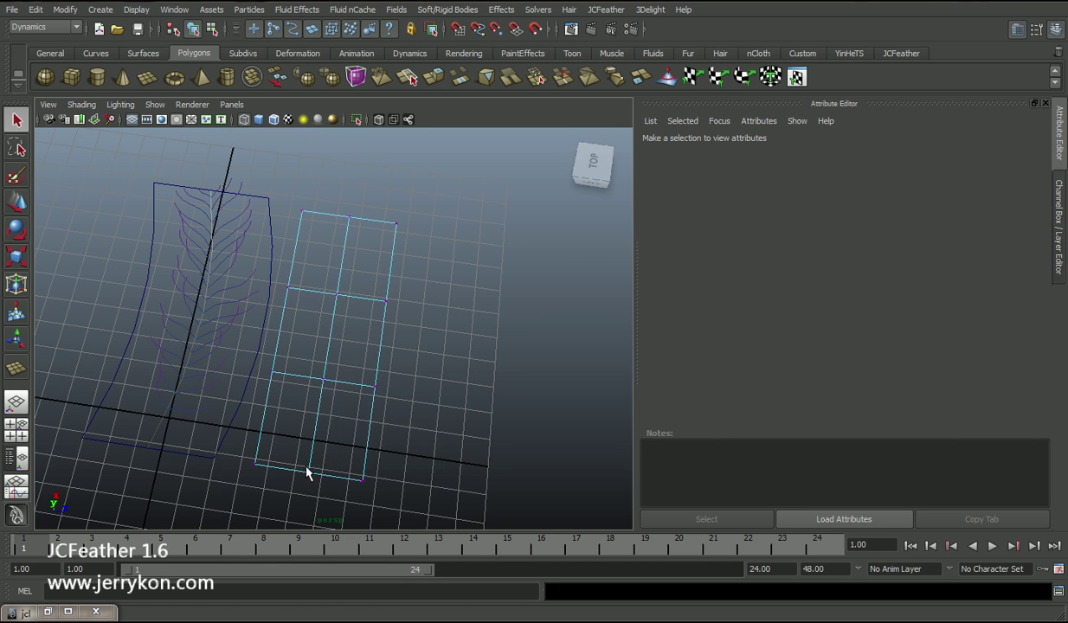
{"action": "left_click_drag", "start_coordinate": [301, 471], "coordinate": [330, 374]}
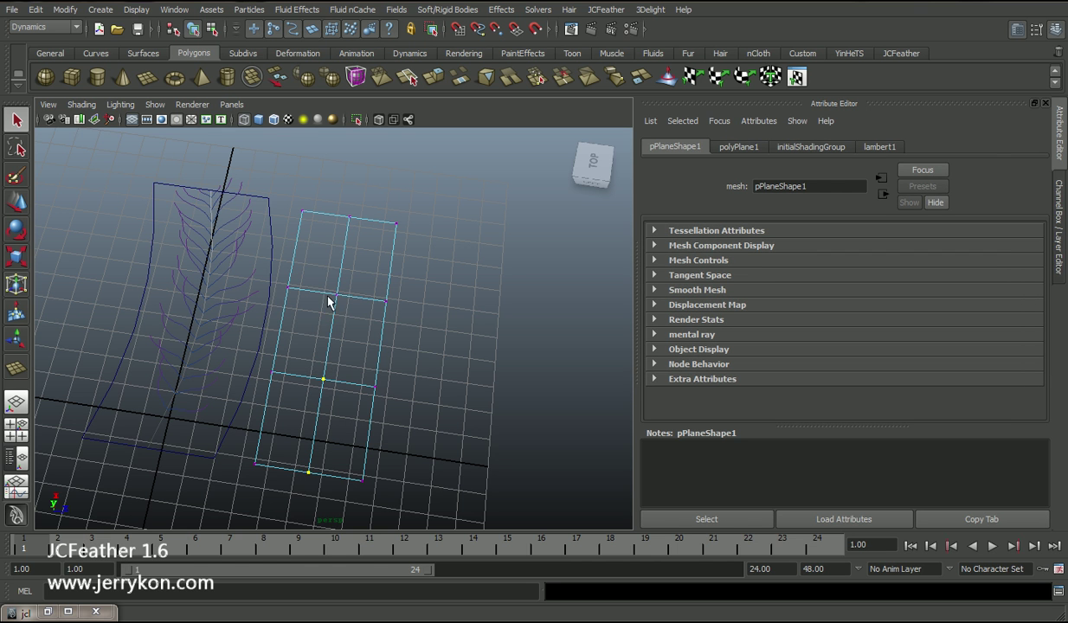
{"action": "left_click_drag", "start_coordinate": [362, 277], "coordinate": [295, 329], "text": "shift"}
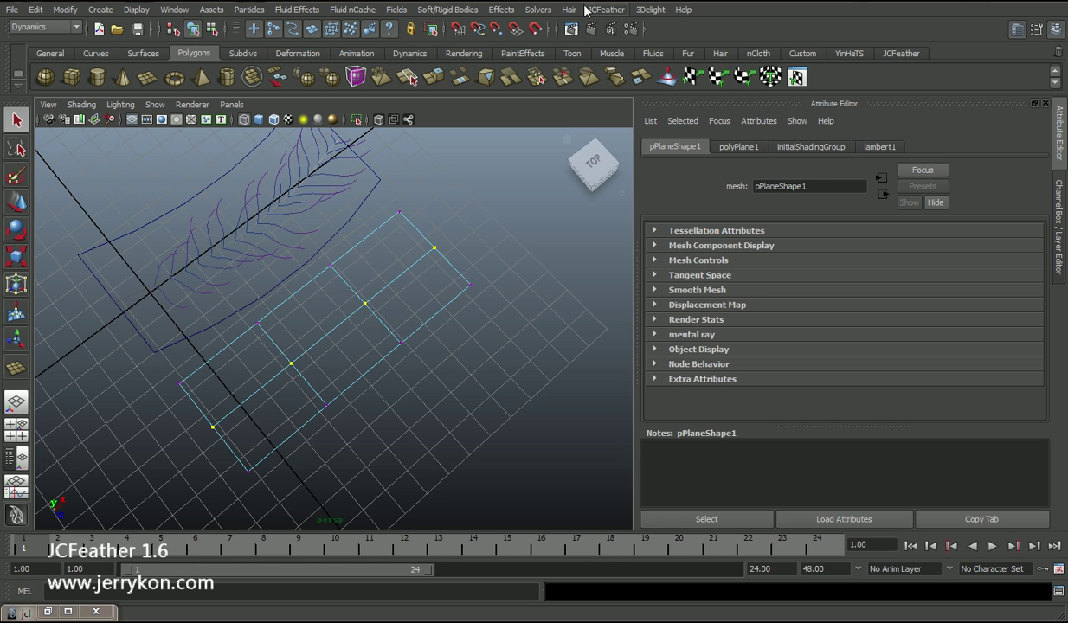
{"action": "left_click", "coordinate": [608, 10]}
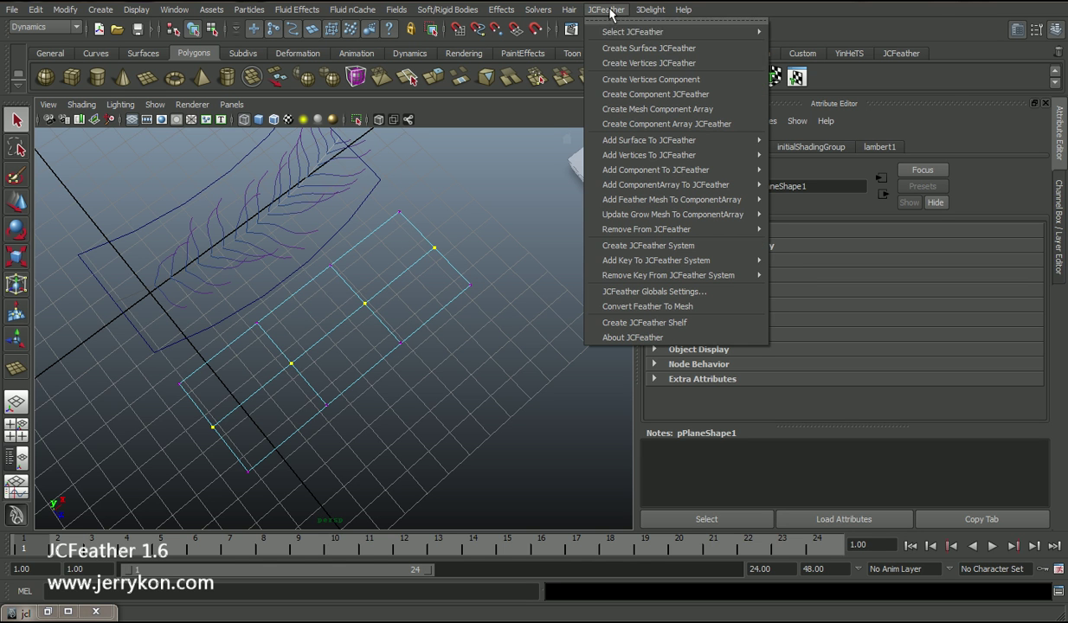
{"action": "left_click", "coordinate": [629, 65]}
{"action": "left_click_drag", "start_coordinate": [452, 329], "coordinate": [396, 329], "text": "alt"}
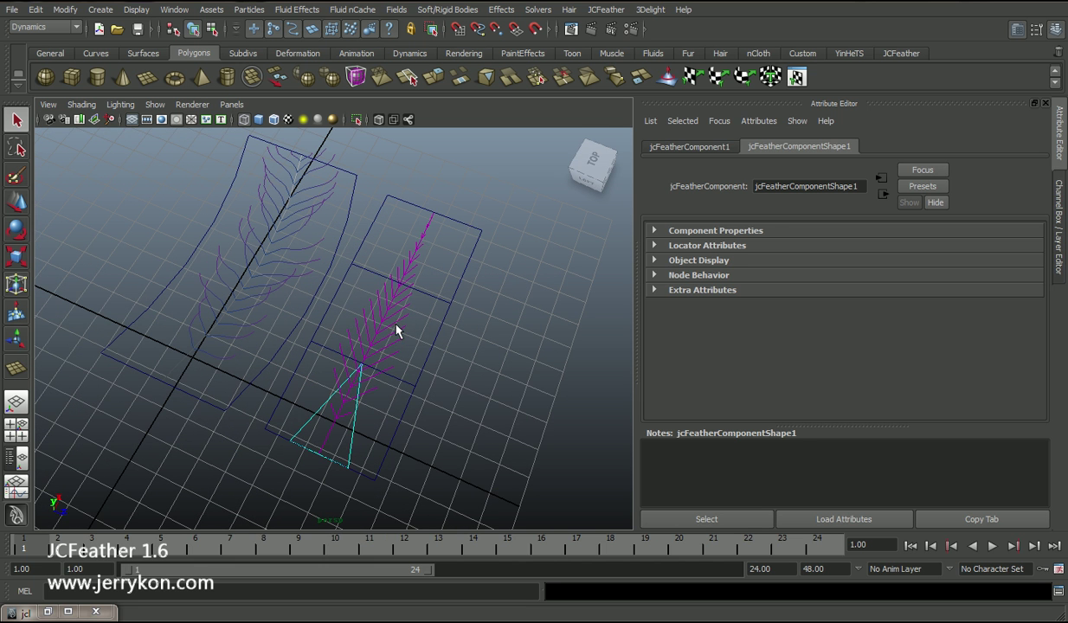
- Select the new vertex feather, apply the sparse red-and-green curly preset from the jcFeather Library and minimize the library
{"action": "left_click", "coordinate": [419, 336]}
{"action": "key", "text": "w"}
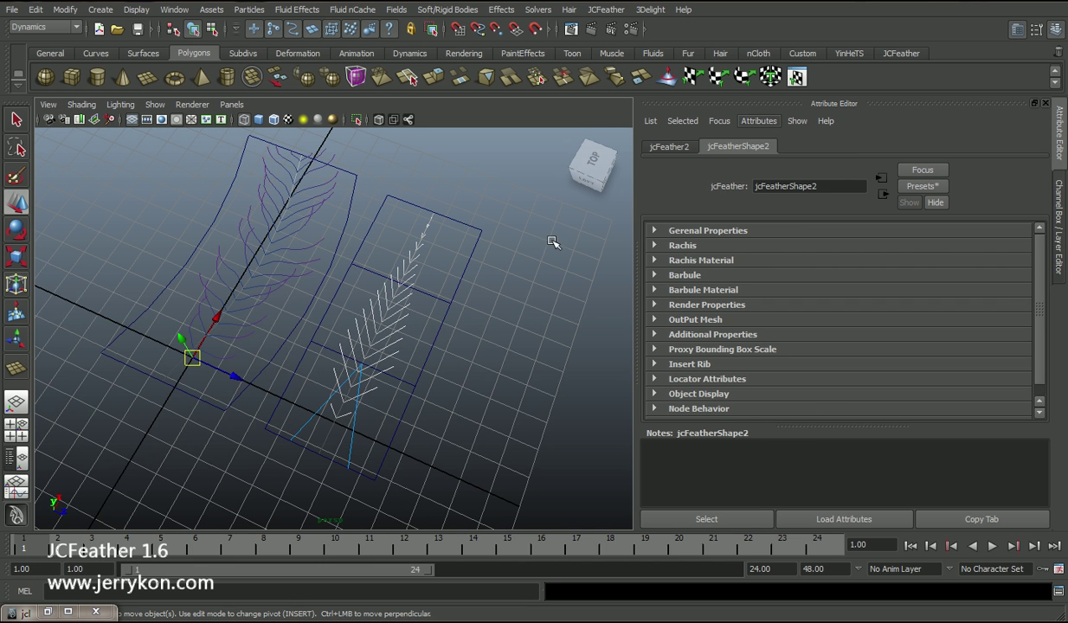
{"action": "left_click", "coordinate": [47, 613]}
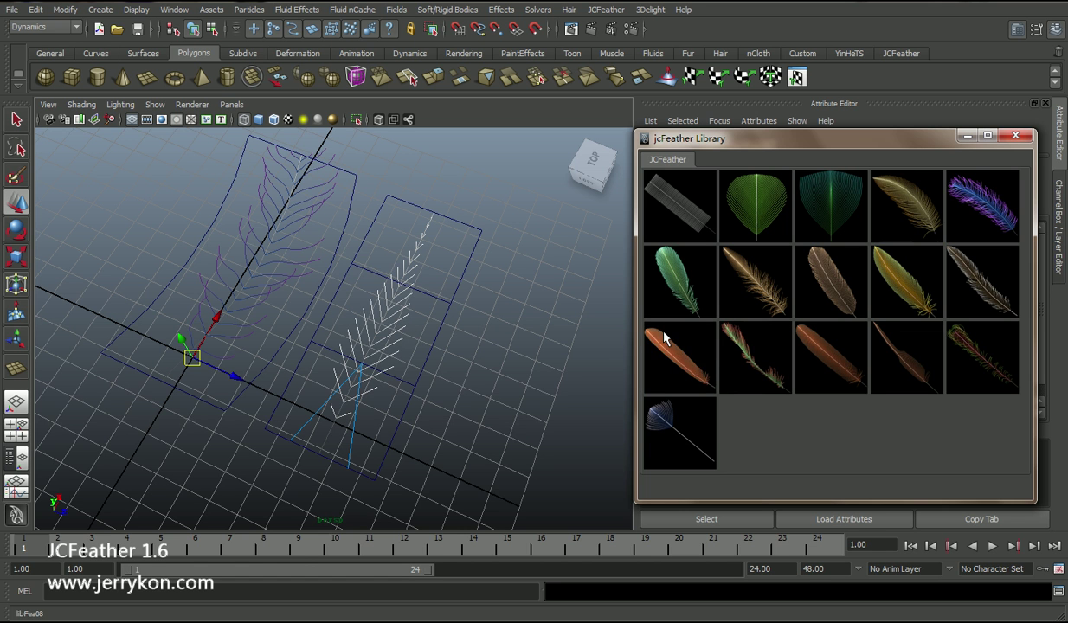
{"action": "left_click", "coordinate": [973, 353]}
{"action": "left_click", "coordinate": [967, 136]}
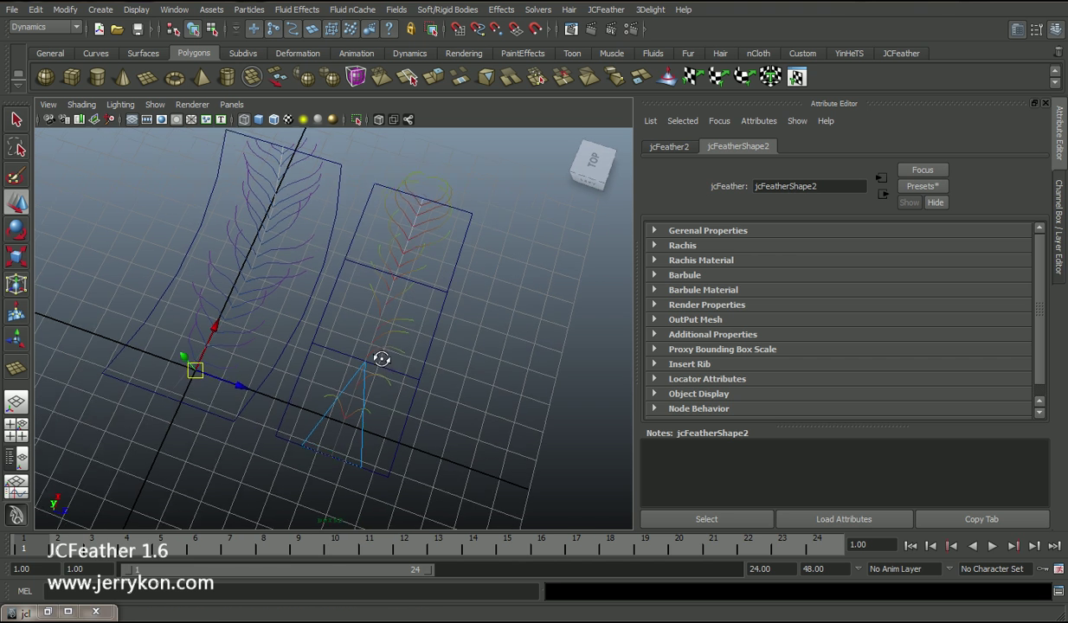
- Try moving, rotating and scaling the polygon plane with its feather, undoing each transform
{"action": "left_click", "coordinate": [424, 383]}
{"action": "left_click", "coordinate": [426, 385]}
{"action": "left_click_drag", "start_coordinate": [379, 313], "coordinate": [456, 372]}
{"action": "key", "text": "ctrl+z"}
{"action": "key", "text": "e"}
{"action": "key", "text": "ctrl+z"}
{"action": "key", "text": "w"}
{"action": "key", "text": "r"}
{"action": "key", "text": "ctrl+z"}
{"action": "key", "text": "w"}
- Move the polygon plane's middle rows of vertices sideways to bend the second feather, and return to object selection
{"action": "right_click_drag", "start_coordinate": [436, 333], "coordinate": [355, 329]}
{"action": "left_click_drag", "start_coordinate": [354, 329], "coordinate": [414, 355], "text": "alt"}
{"action": "left_click_drag", "start_coordinate": [286, 217], "coordinate": [467, 365]}
{"action": "left_click_drag", "start_coordinate": [427, 297], "coordinate": [467, 305]}
{"action": "key", "text": "q"}
{"action": "left_click", "coordinate": [507, 319]}
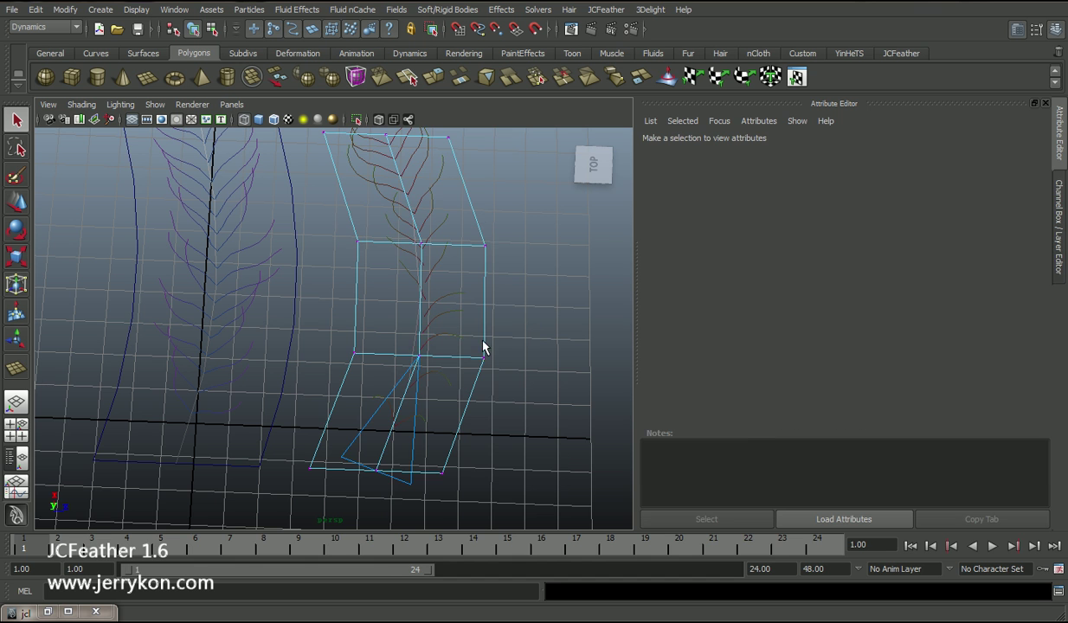
{"action": "right_click_drag", "start_coordinate": [485, 346], "coordinate": [518, 317]}
{"action": "left_click_drag", "start_coordinate": [487, 332], "coordinate": [438, 347], "text": "alt"}
- Select the vertex feather on the polygon plane and raise its Display Quality to 59
{"action": "left_click", "coordinate": [449, 321]}
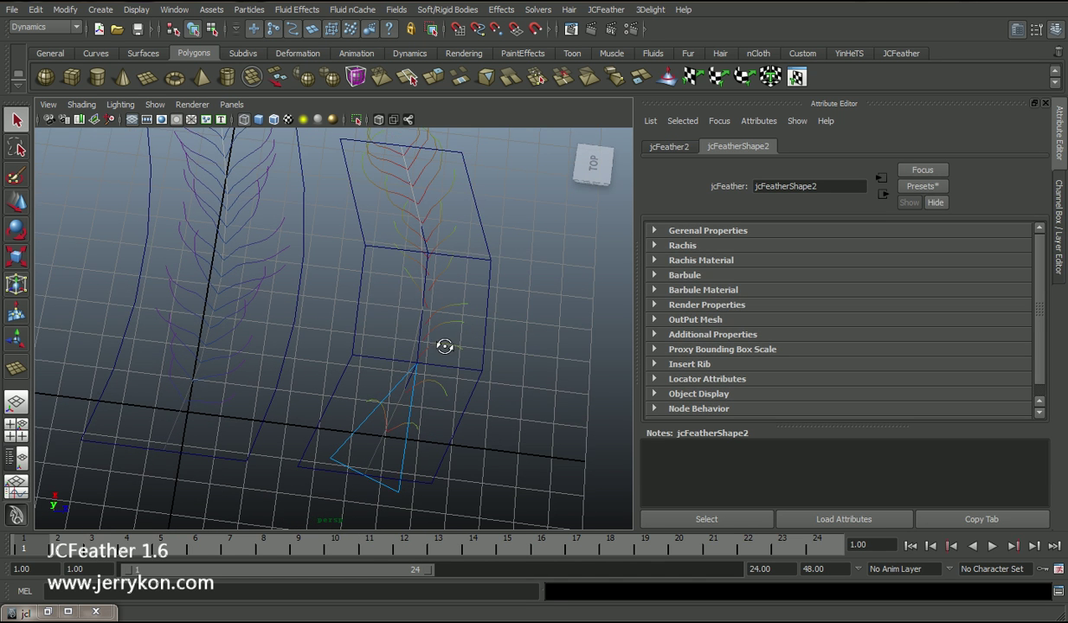
{"action": "key", "text": "w"}
{"action": "left_click", "coordinate": [711, 231]}
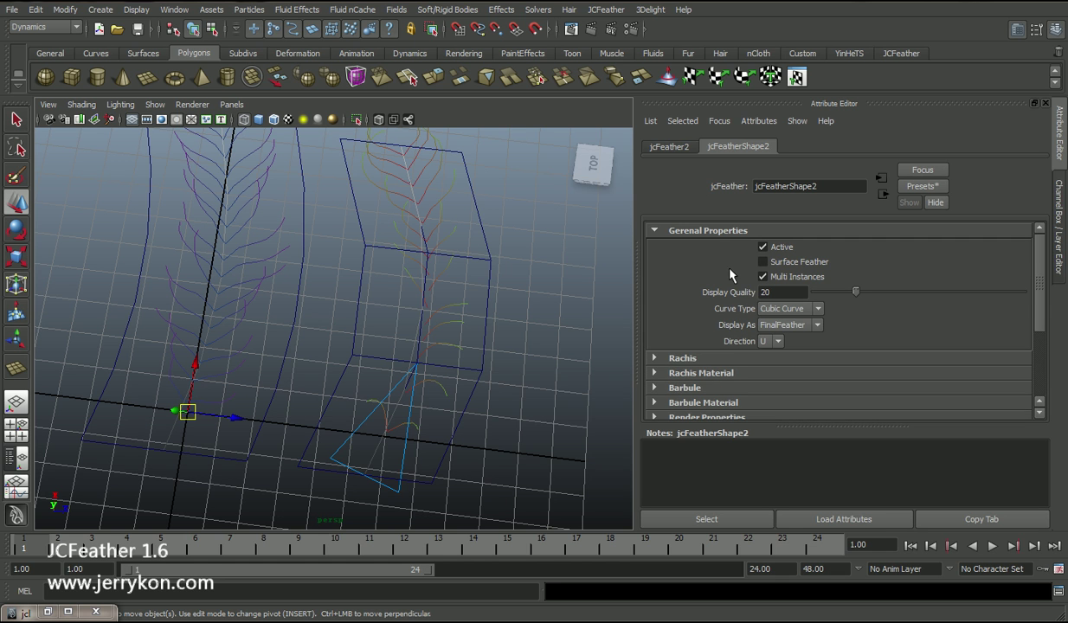
{"action": "left_click", "coordinate": [782, 293]}
{"action": "left_click_drag", "start_coordinate": [857, 292], "coordinate": [936, 292]}
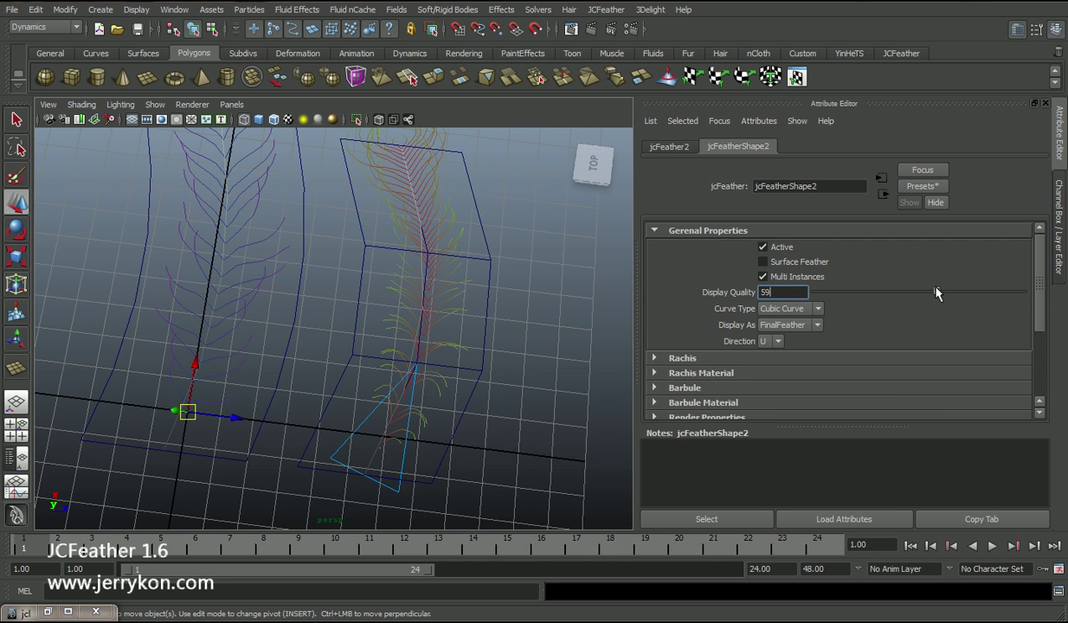
{"action": "right_click_drag", "start_coordinate": [376, 318], "coordinate": [331, 311], "text": "alt"}
{"action": "middle_click_drag", "start_coordinate": [332, 311], "coordinate": [348, 325], "text": "alt"}
{"action": "right_click_drag", "start_coordinate": [348, 324], "coordinate": [345, 349], "text": "alt"}
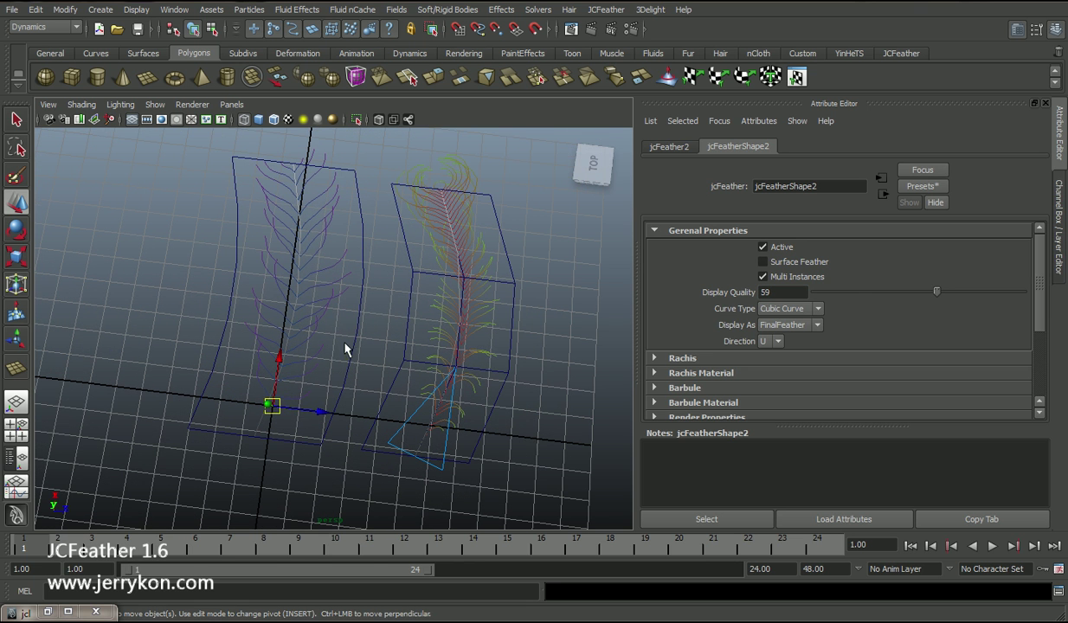
- Select the purple surface feather and raise its Display Quality to 41
{"action": "key", "text": "q"}
{"action": "left_click", "coordinate": [331, 310]}
{"action": "left_click_drag", "start_coordinate": [857, 292], "coordinate": [901, 289]}
{"action": "left_click_drag", "start_coordinate": [503, 374], "coordinate": [406, 369], "text": "alt"}
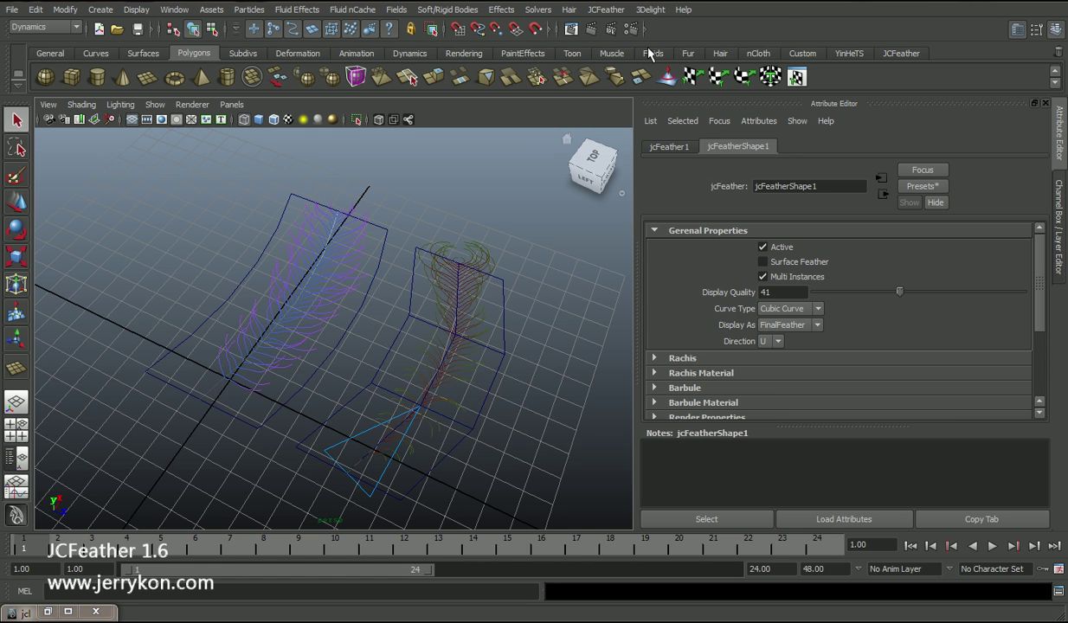
- Add a full 3Delight render pass to the scene and select its node
{"action": "left_click", "coordinate": [650, 9]}
{"action": "mouse_move", "coordinate": [673, 95]}
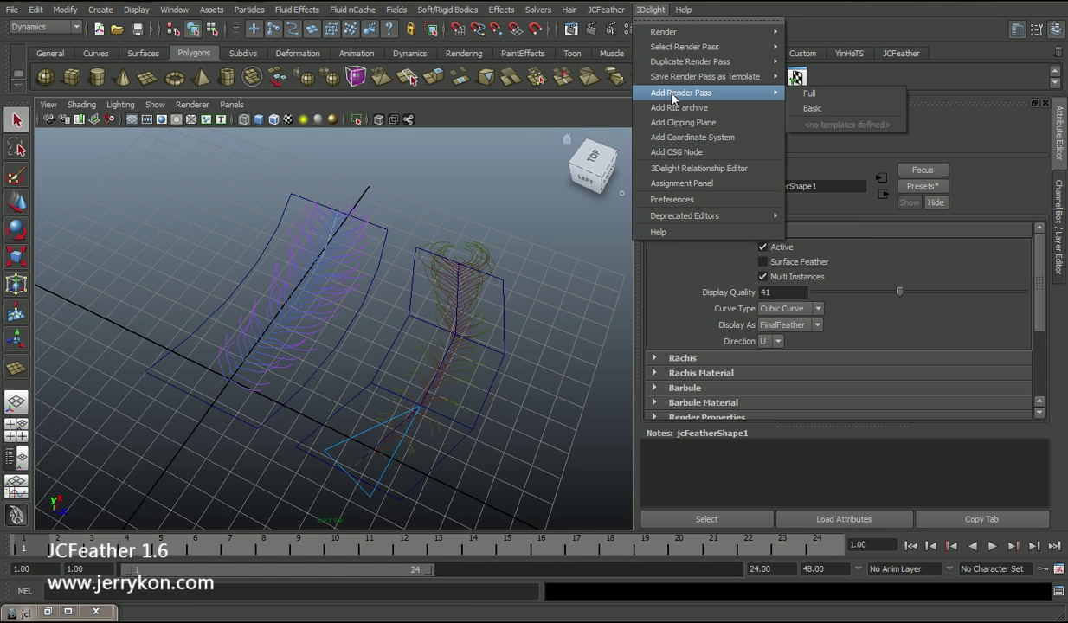
{"action": "left_click", "coordinate": [809, 93]}
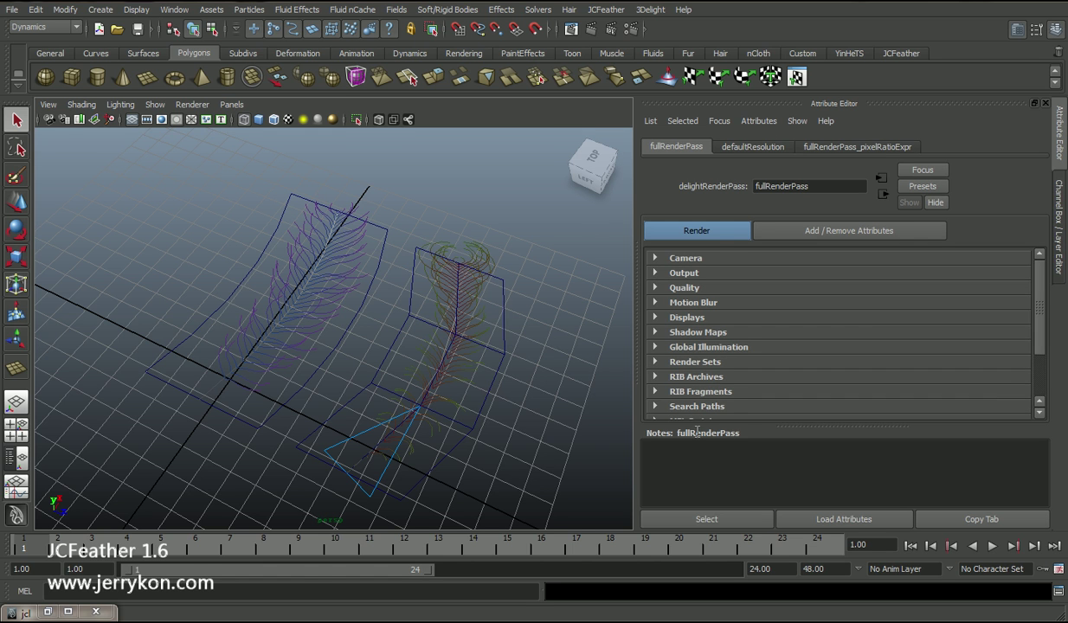
{"action": "left_click", "coordinate": [720, 518]}
- Initialise the selected render pass for 3Delight with the jcFeather Render Tools, then minimise the tools window
{"action": "left_click", "coordinate": [905, 54]}
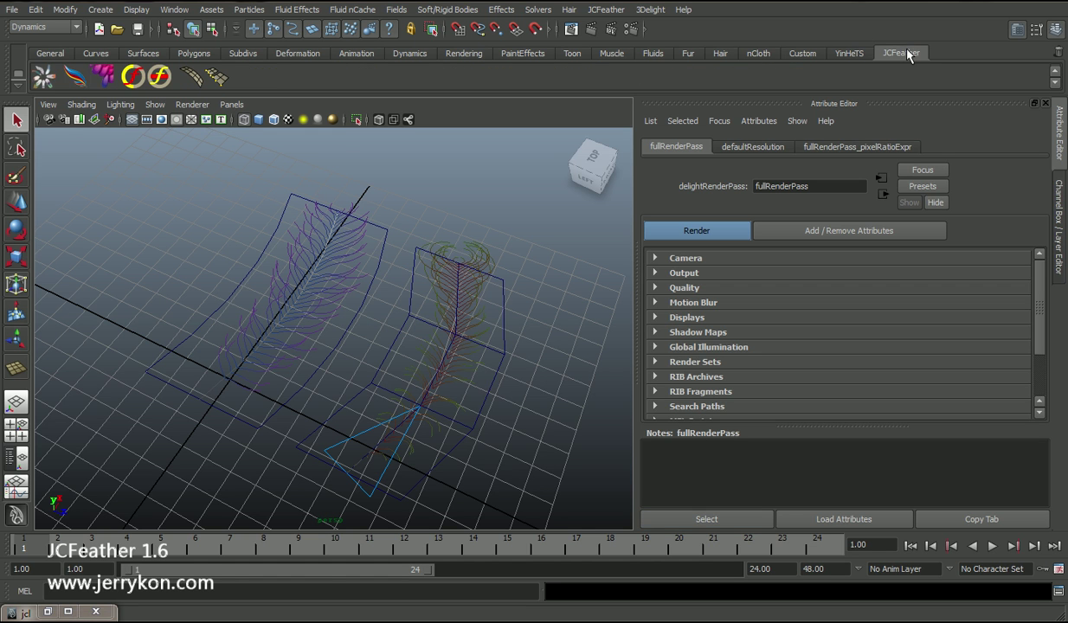
{"action": "left_click", "coordinate": [74, 78]}
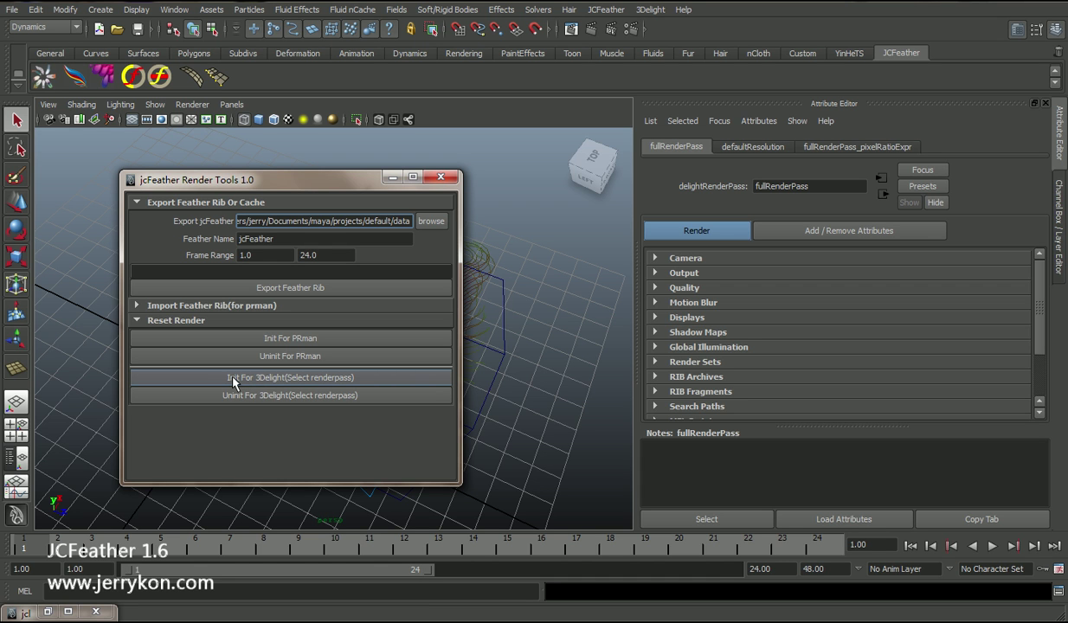
{"action": "left_click", "coordinate": [232, 378]}
{"action": "left_click", "coordinate": [393, 178]}
- Render fullRenderPass with 3Delight and place the render window beside the viewport to compare both feathers
{"action": "left_click", "coordinate": [650, 10]}
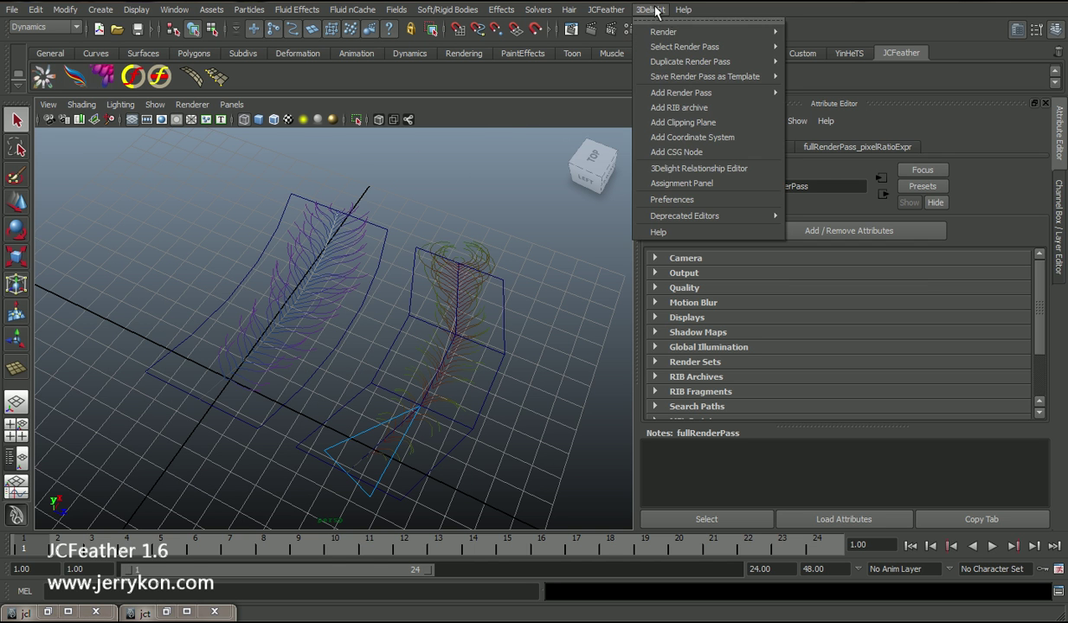
{"action": "mouse_move", "coordinate": [744, 32]}
{"action": "left_click", "coordinate": [807, 50]}
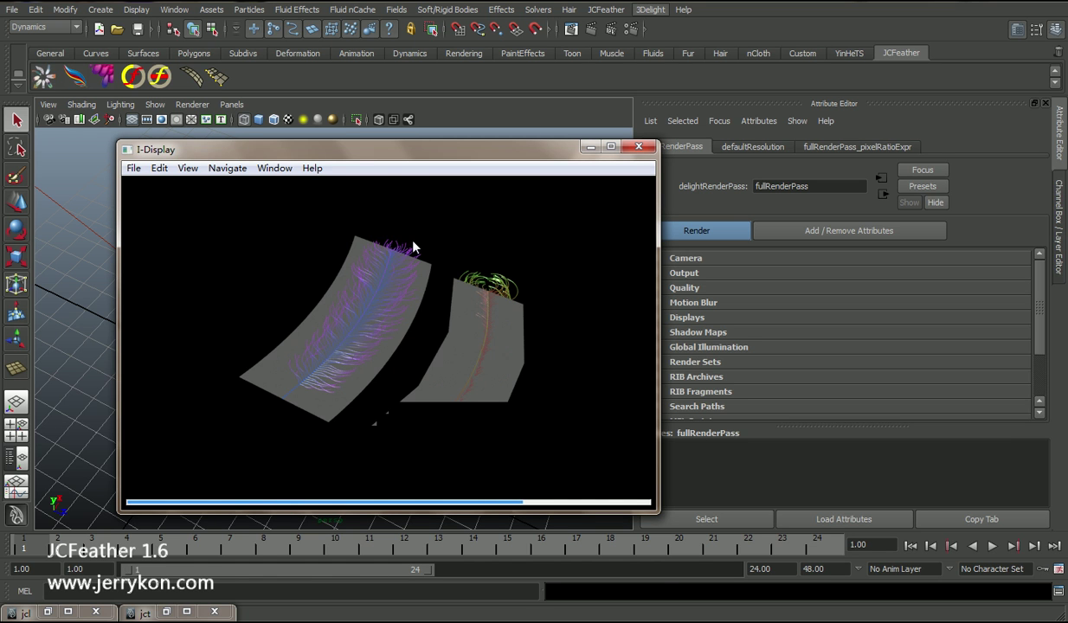
{"action": "left_click_drag", "start_coordinate": [344, 164], "coordinate": [634, 165]}
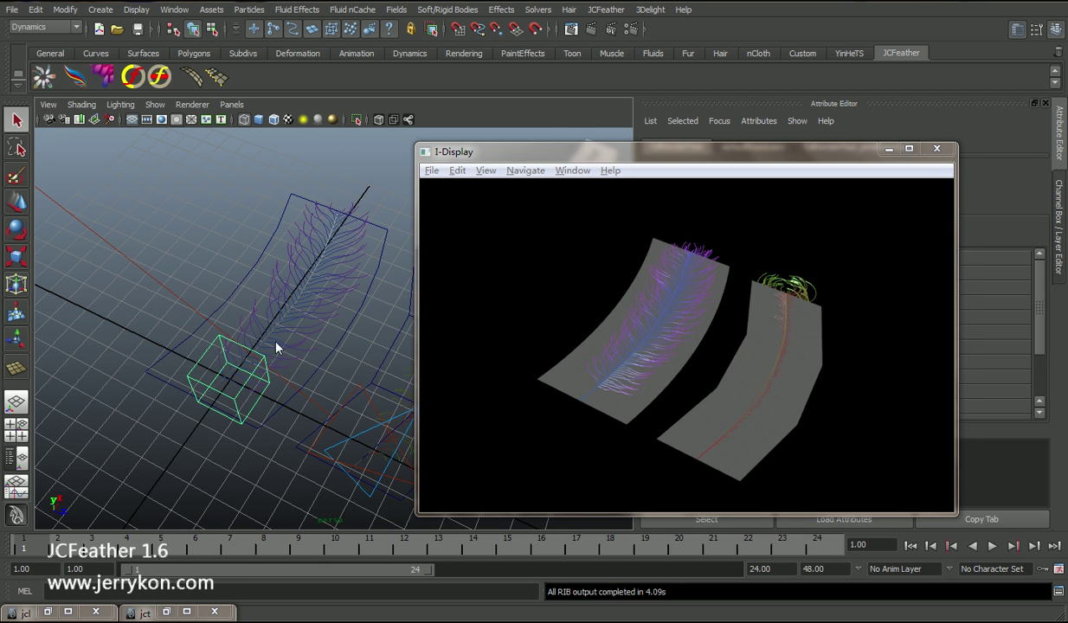
{"action": "left_click_drag", "start_coordinate": [336, 360], "coordinate": [330, 511], "text": "alt"}
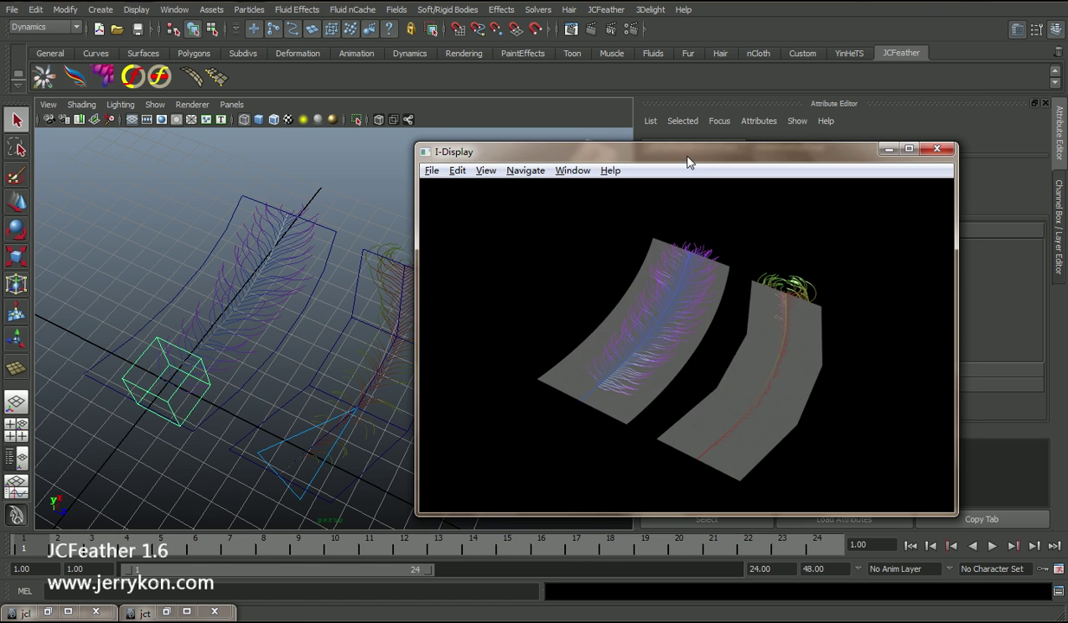
{"action": "left_click_drag", "start_coordinate": [688, 162], "coordinate": [697, 114]}
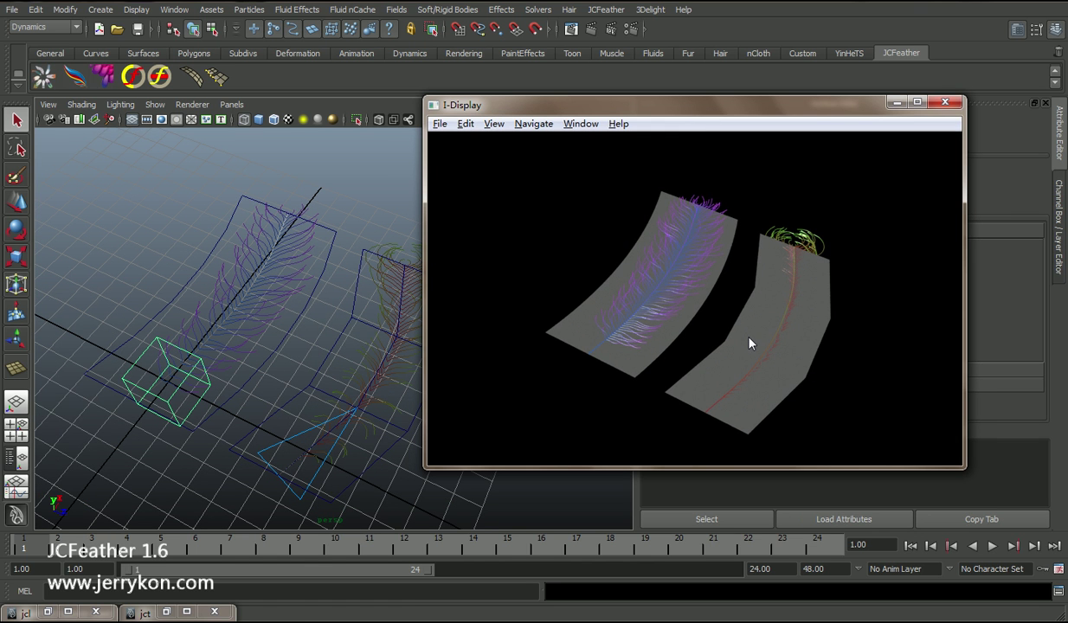
- Turn off all enabled Render Stats of the NURBS plane, from Casts Shadows and Primary Visibility to Double Sided
{"action": "left_click_drag", "start_coordinate": [310, 346], "coordinate": [281, 351], "text": "alt"}
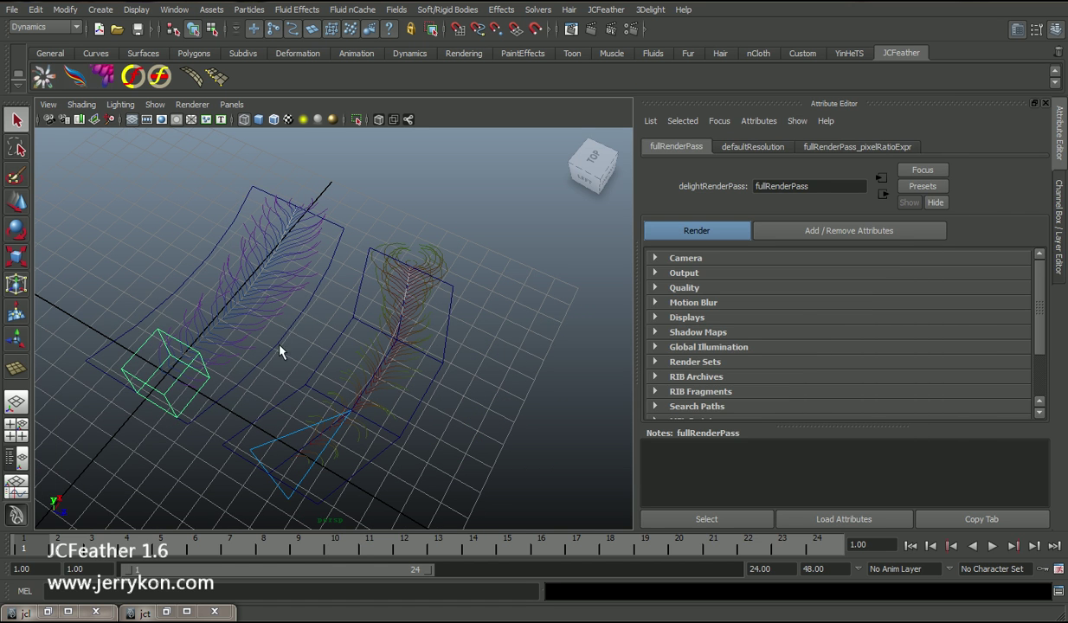
{"action": "left_click", "coordinate": [300, 340]}
{"action": "key", "text": "w"}
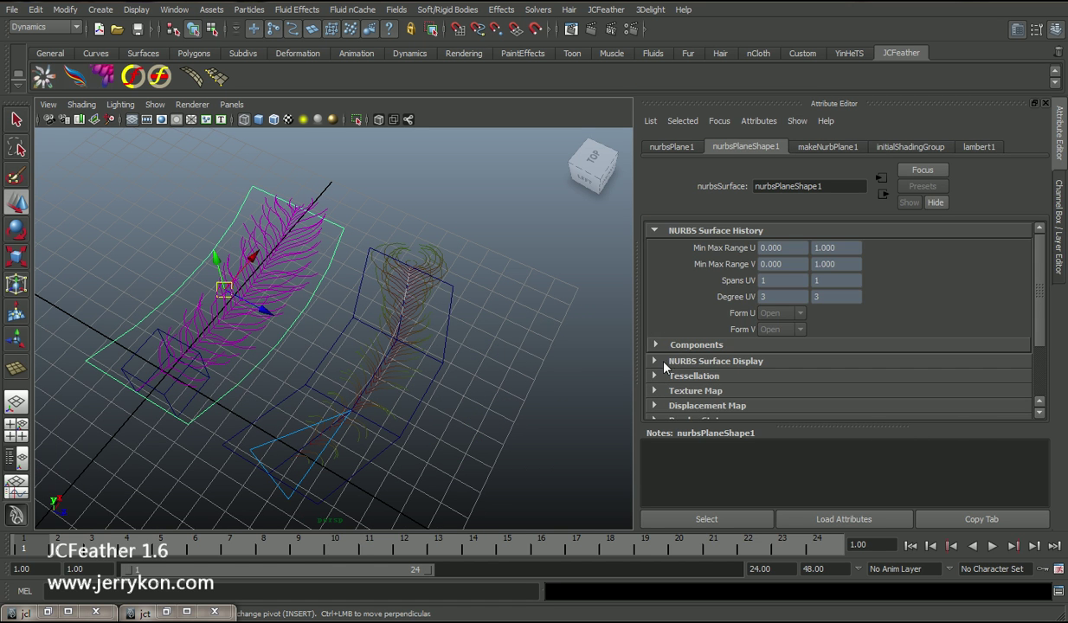
{"action": "scroll", "coordinate": [712, 337], "scroll_direction": "down", "scroll_amount": 2}
{"action": "left_click", "coordinate": [701, 339]}
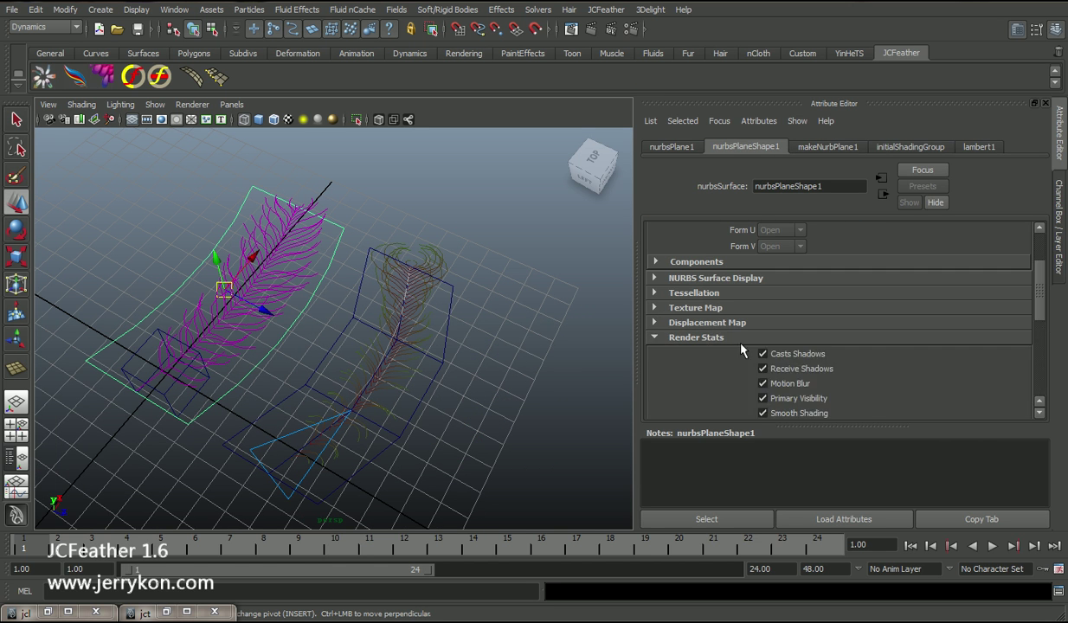
{"action": "scroll", "coordinate": [737, 333], "scroll_direction": "down", "scroll_amount": 2}
{"action": "left_click", "coordinate": [786, 310]}
{"action": "left_click", "coordinate": [786, 325]}
{"action": "left_click", "coordinate": [786, 339]}
{"action": "left_click", "coordinate": [786, 354]}
{"action": "left_click", "coordinate": [786, 368]}
{"action": "left_click", "coordinate": [783, 384]}
{"action": "left_click", "coordinate": [783, 398]}
{"action": "left_click", "coordinate": [783, 413]}
{"action": "scroll", "coordinate": [784, 407], "scroll_direction": "down", "scroll_amount": 2}
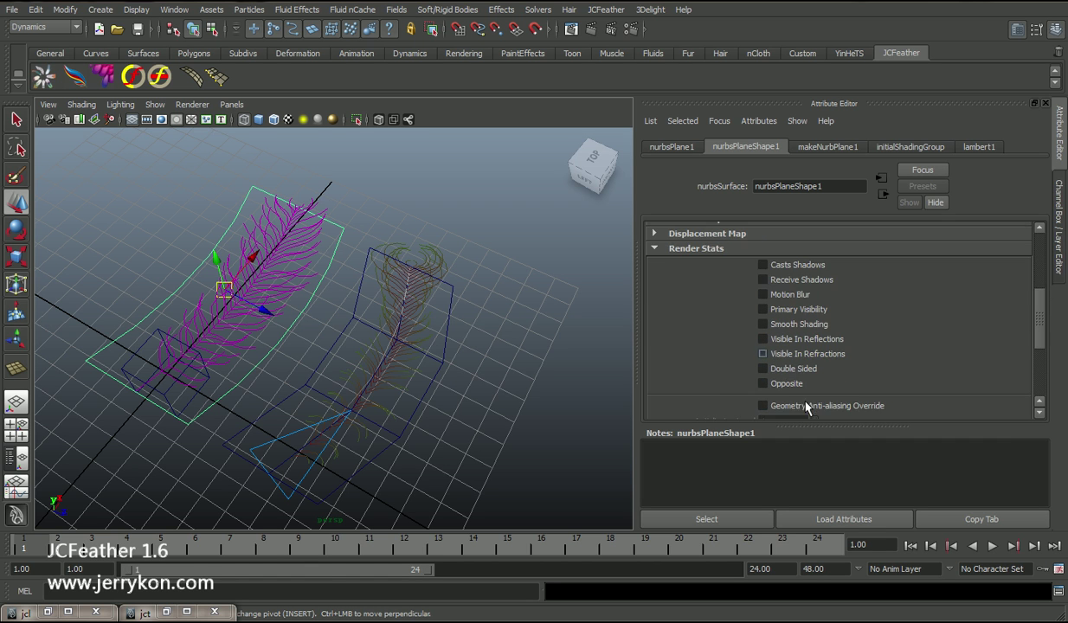
- Turn off all enabled Render Stats of the bent polygon plane, including shadows, Motion Blur, Primary Visibility and Double Sided
{"action": "left_click", "coordinate": [437, 363]}
{"action": "left_click", "coordinate": [700, 320]}
{"action": "scroll", "coordinate": [752, 312], "scroll_direction": "down", "scroll_amount": 2}
{"action": "scroll", "coordinate": [761, 303], "scroll_direction": "up", "scroll_amount": 2}
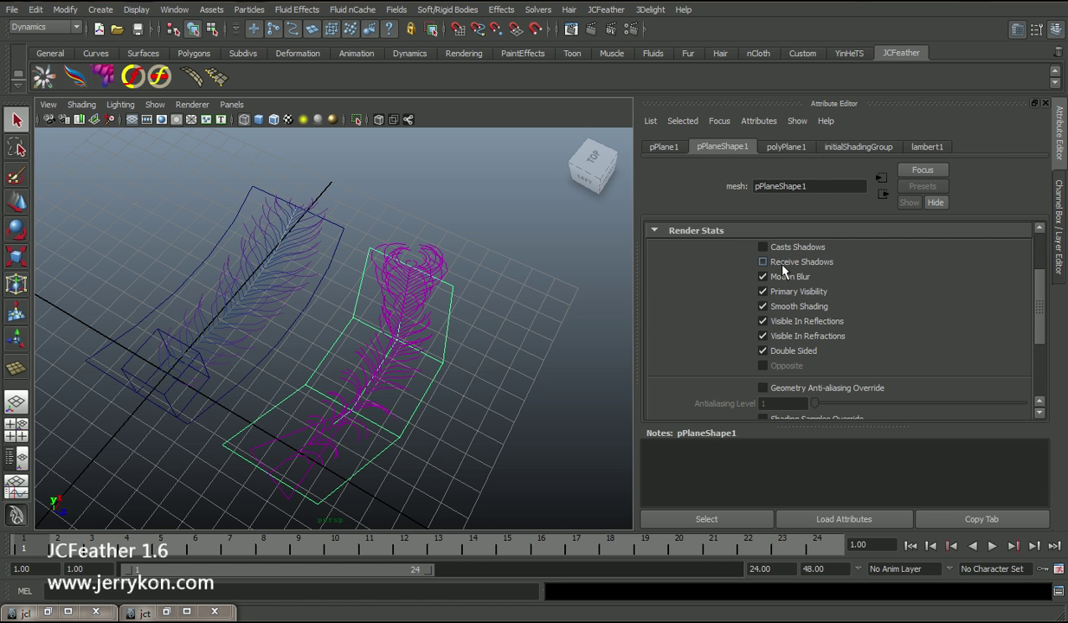
{"action": "left_click", "coordinate": [782, 277]}
{"action": "left_click", "coordinate": [782, 292]}
{"action": "left_click", "coordinate": [783, 306]}
{"action": "left_click", "coordinate": [783, 322]}
{"action": "left_click", "coordinate": [784, 337]}
{"action": "left_click", "coordinate": [785, 350]}
- Render fullRenderPass again to check the feathers without their planes, then minimise the render window
{"action": "middle_click_drag", "start_coordinate": [370, 359], "coordinate": [374, 353], "text": "alt"}
{"action": "right_click_drag", "start_coordinate": [374, 354], "coordinate": [386, 372], "text": "alt"}
{"action": "mouse_move", "coordinate": [386, 372]}
{"action": "left_mouse_down", "text": "alt"}
{"action": "mouse_move", "coordinate": [398, 359]}
{"action": "mouse_move", "coordinate": [386, 351]}
{"action": "left_mouse_up", "text": "alt"}
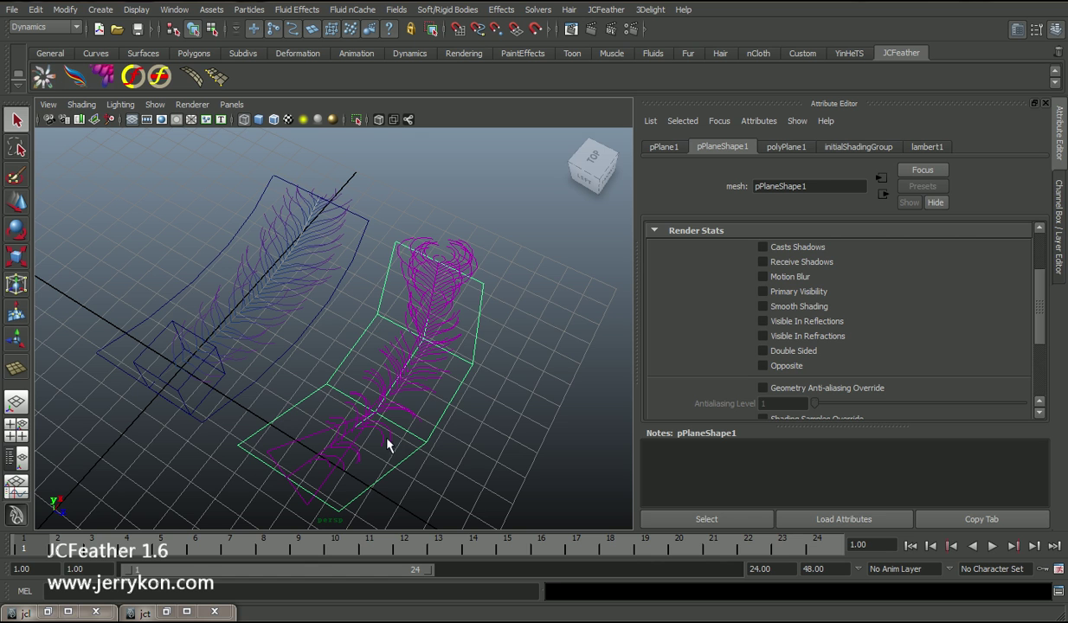
{"action": "left_click", "coordinate": [650, 10]}
{"action": "mouse_move", "coordinate": [684, 32]}
{"action": "left_click", "coordinate": [819, 49]}
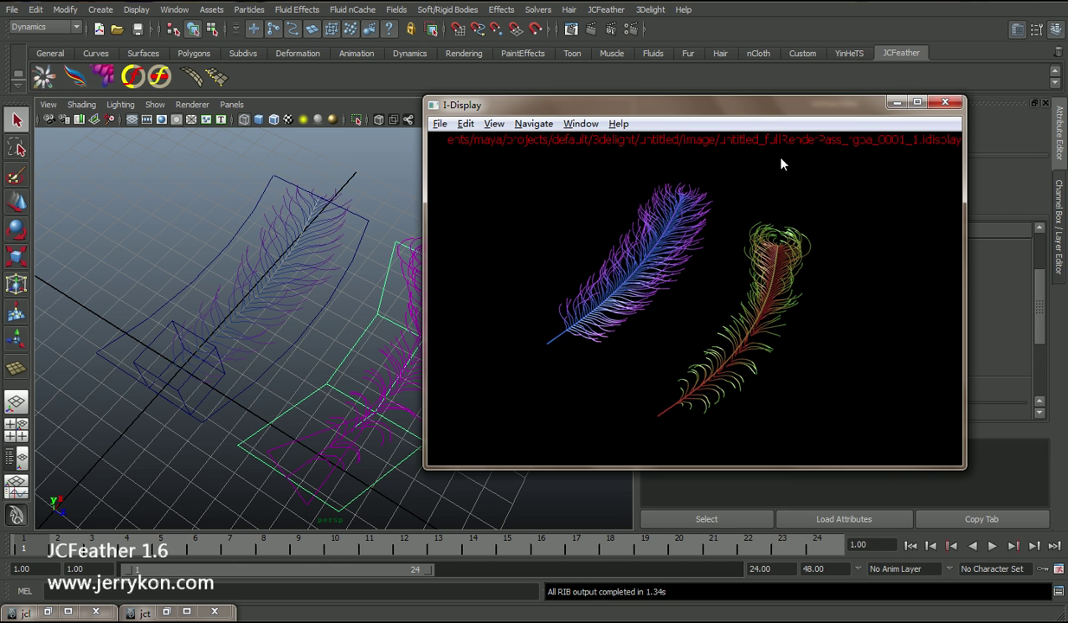
{"action": "left_click", "coordinate": [896, 103]}
- Create a spot light and aim it at the two feathers by looking through it, then return to the perspective view
{"action": "left_click_drag", "start_coordinate": [410, 327], "coordinate": [360, 366], "text": "alt"}
{"action": "key", "text": "w"}
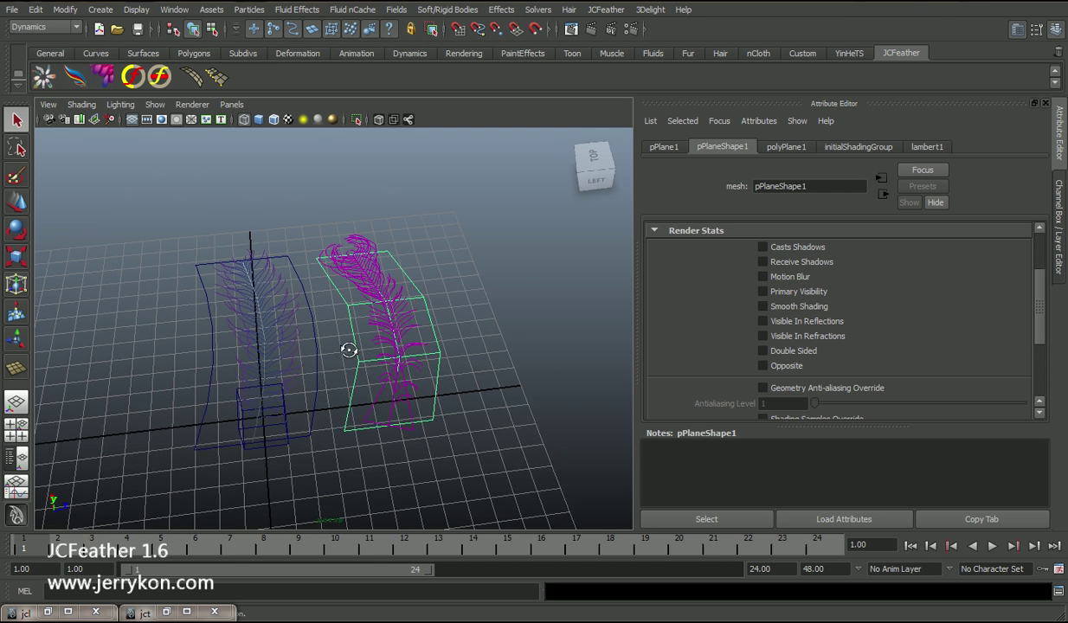
{"action": "left_click_drag", "start_coordinate": [370, 350], "coordinate": [263, 227], "text": "alt"}
{"action": "key", "text": "w"}
{"action": "key", "text": "q"}
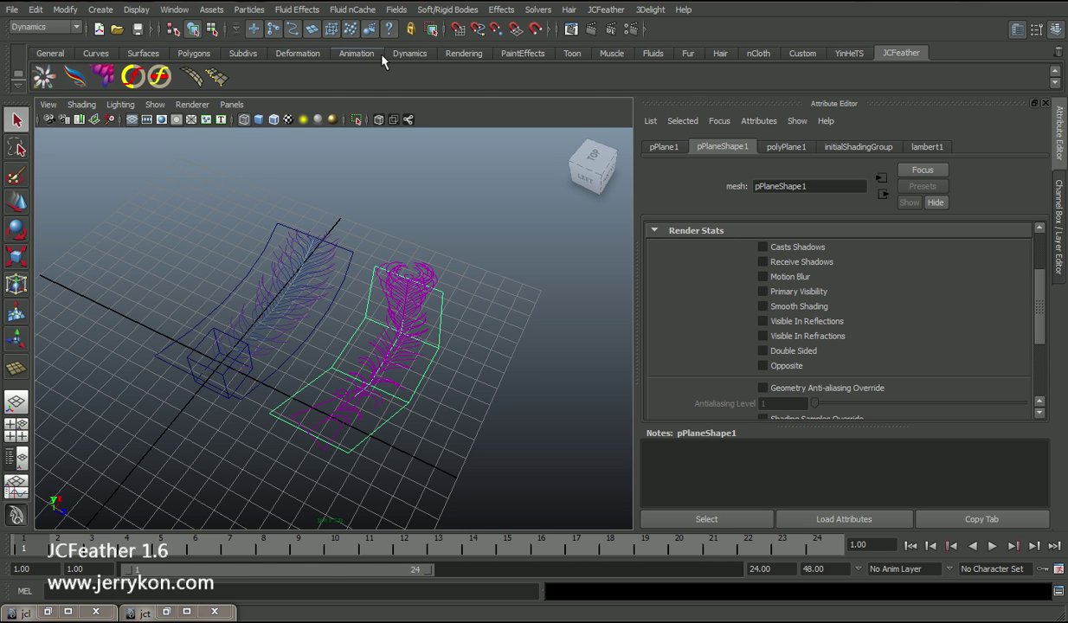
{"action": "left_click", "coordinate": [463, 53]}
{"action": "left_click", "coordinate": [122, 77]}
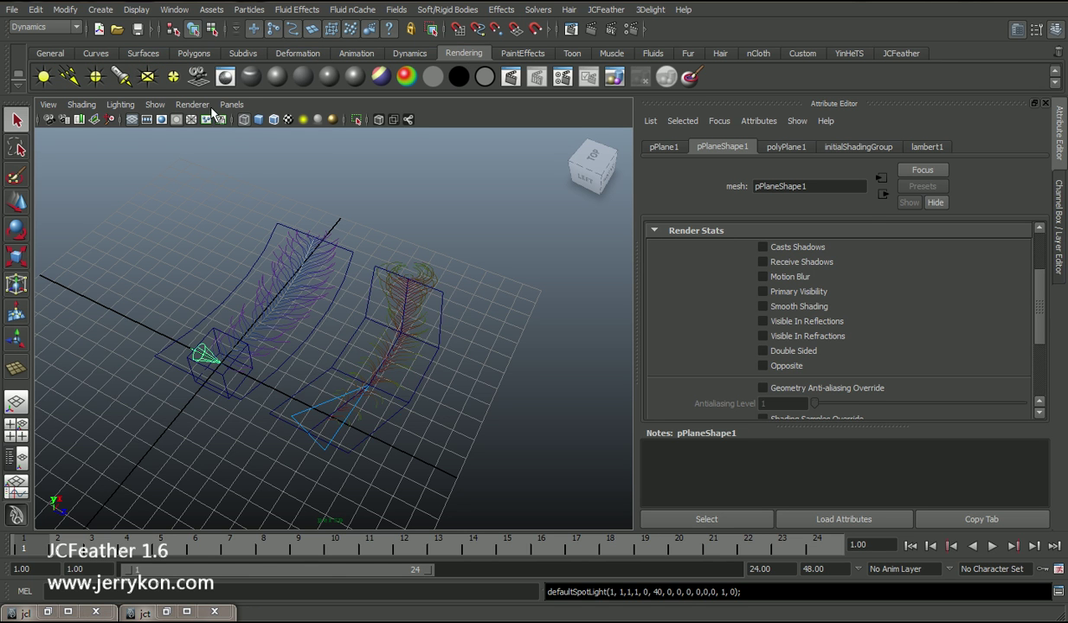
{"action": "left_click", "coordinate": [232, 104]}
{"action": "left_click", "coordinate": [263, 166]}
{"action": "left_click_drag", "start_coordinate": [310, 276], "coordinate": [369, 299], "text": "alt"}
{"action": "key", "text": "space"}
{"action": "key", "text": "w"}
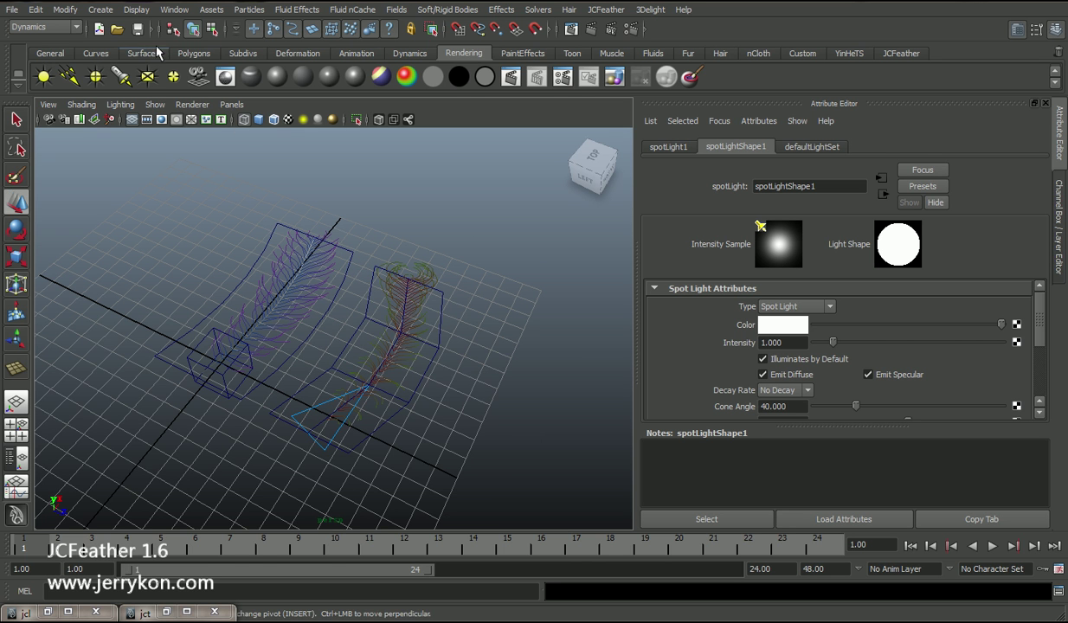
- Add a large NURBS plane as a ground surface extending beneath both feathers
{"action": "left_click", "coordinate": [143, 53]}
{"action": "left_click", "coordinate": [147, 77]}
{"action": "right_click_drag", "start_coordinate": [381, 269], "coordinate": [219, 231], "text": "alt"}
{"action": "left_click_drag", "start_coordinate": [223, 215], "coordinate": [562, 331]}
{"action": "scroll", "coordinate": [398, 374], "scroll_direction": "up", "scroll_amount": 5}
{"action": "key", "text": "q"}
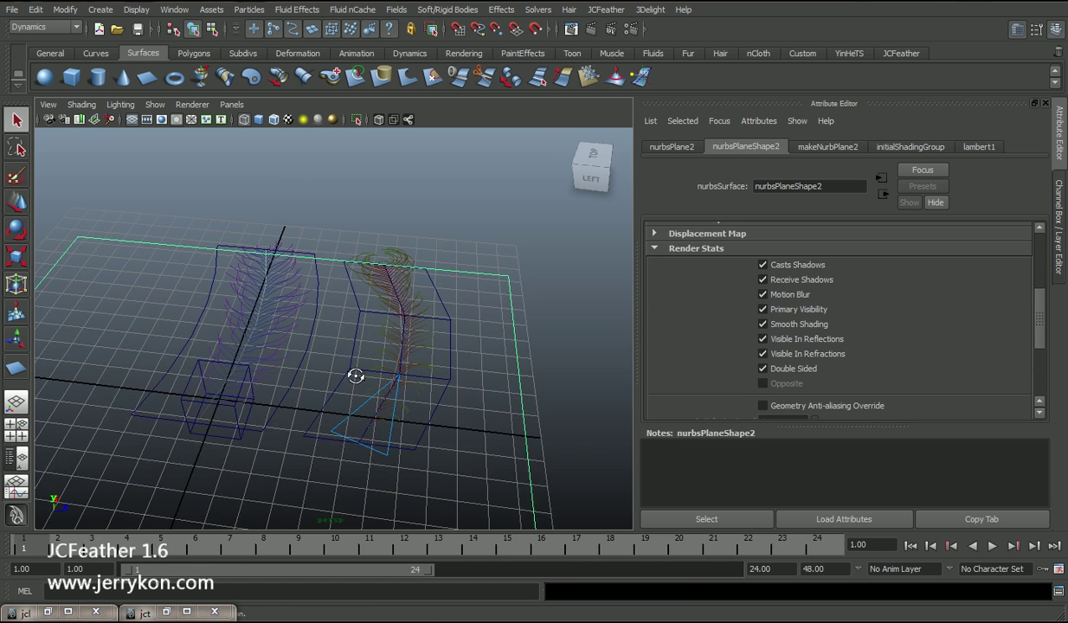
- Rotate the NURBS plane carrying the purple feather so that it tilts up from the ground
{"action": "left_click_drag", "start_coordinate": [364, 374], "coordinate": [293, 374], "text": "alt"}
{"action": "left_click", "coordinate": [303, 374]}
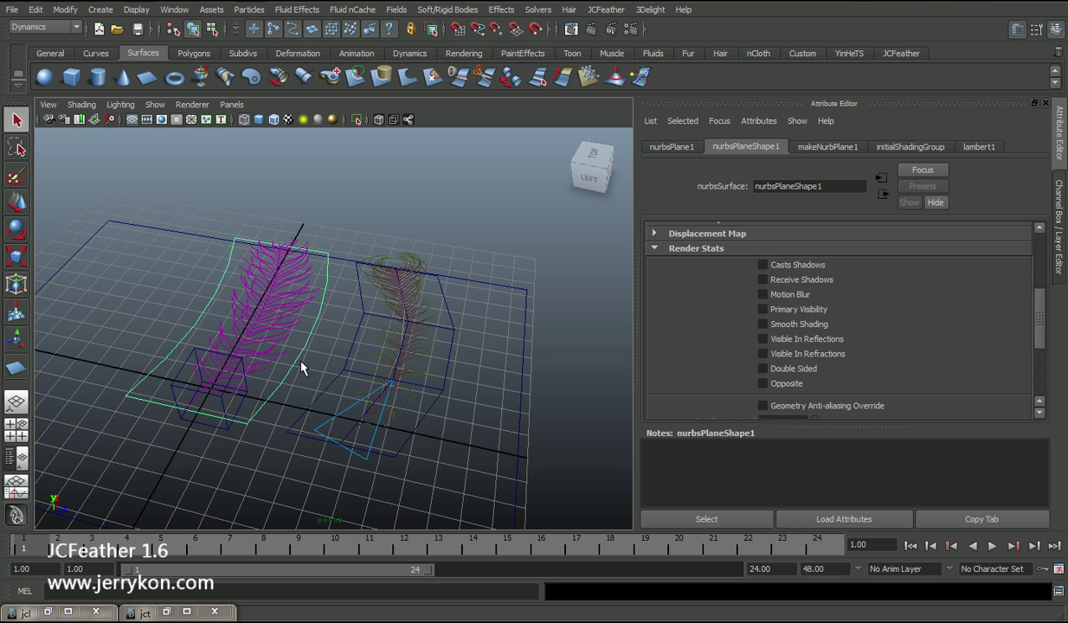
{"action": "key", "text": "e"}
{"action": "left_click_drag", "start_coordinate": [223, 293], "coordinate": [233, 344]}
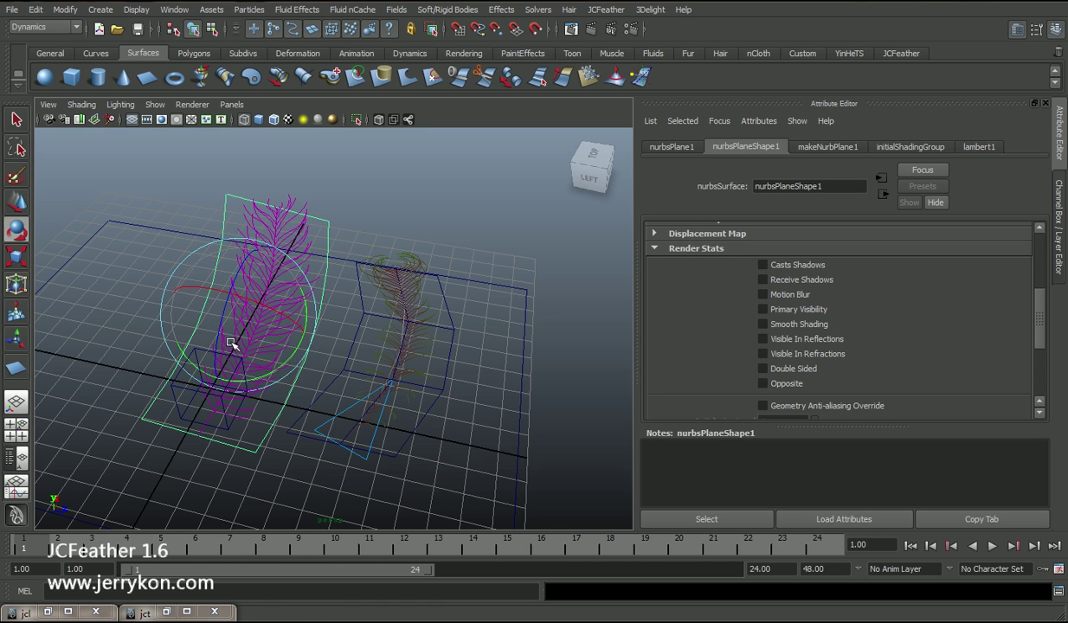
{"action": "key", "text": "w"}
- Rotate the polygon plane carrying the green and red feather so that it also tilts up from the ground
{"action": "left_click", "coordinate": [441, 364]}
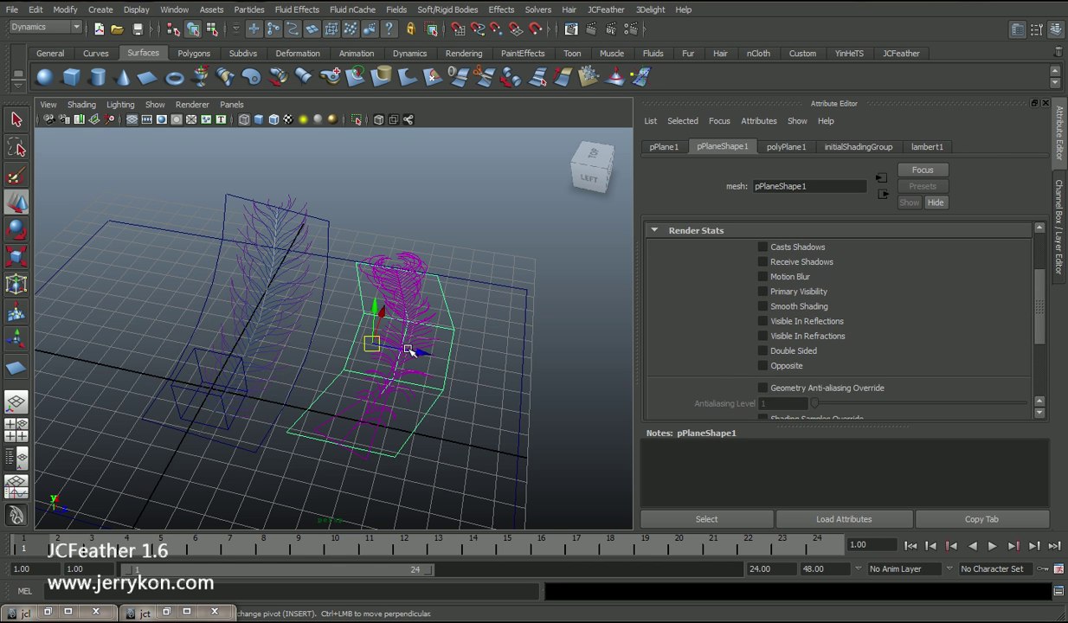
{"action": "key", "text": "e"}
{"action": "left_click_drag", "start_coordinate": [394, 330], "coordinate": [363, 340]}
{"action": "key", "text": "w"}
{"action": "key", "text": "q"}
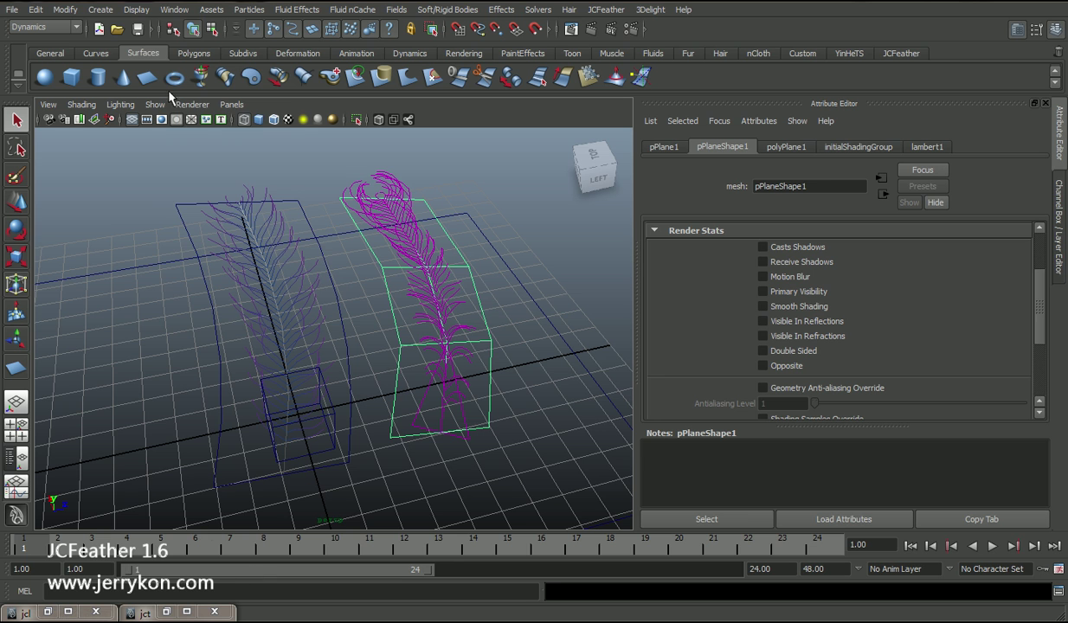
- Select spotLight1 in the Outliner and enable Use Depth Map Shadows for it
{"action": "left_click", "coordinate": [174, 9]}
{"action": "left_click", "coordinate": [201, 121]}
{"action": "left_click", "coordinate": [169, 417]}
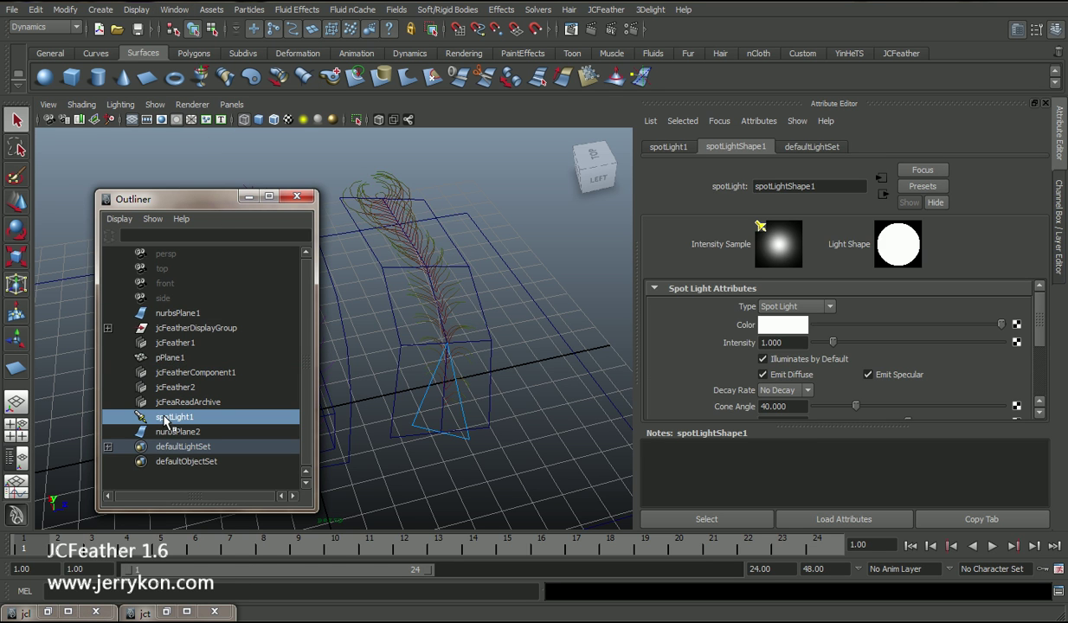
{"action": "scroll", "coordinate": [797, 361], "scroll_direction": "down", "scroll_amount": 3}
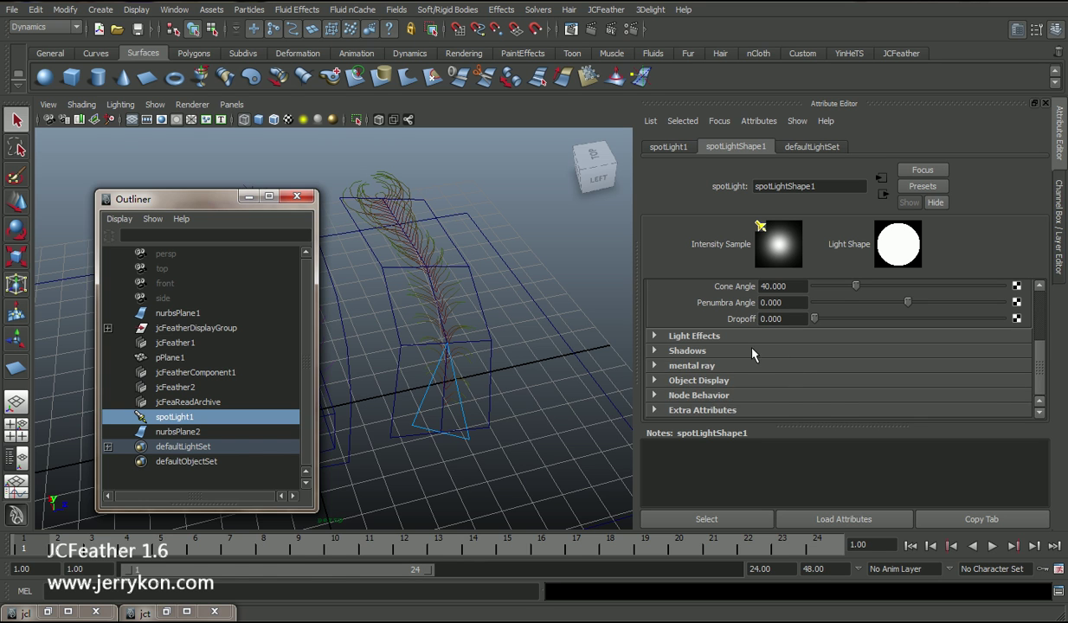
{"action": "left_click", "coordinate": [758, 351]}
{"action": "left_click", "coordinate": [793, 405]}
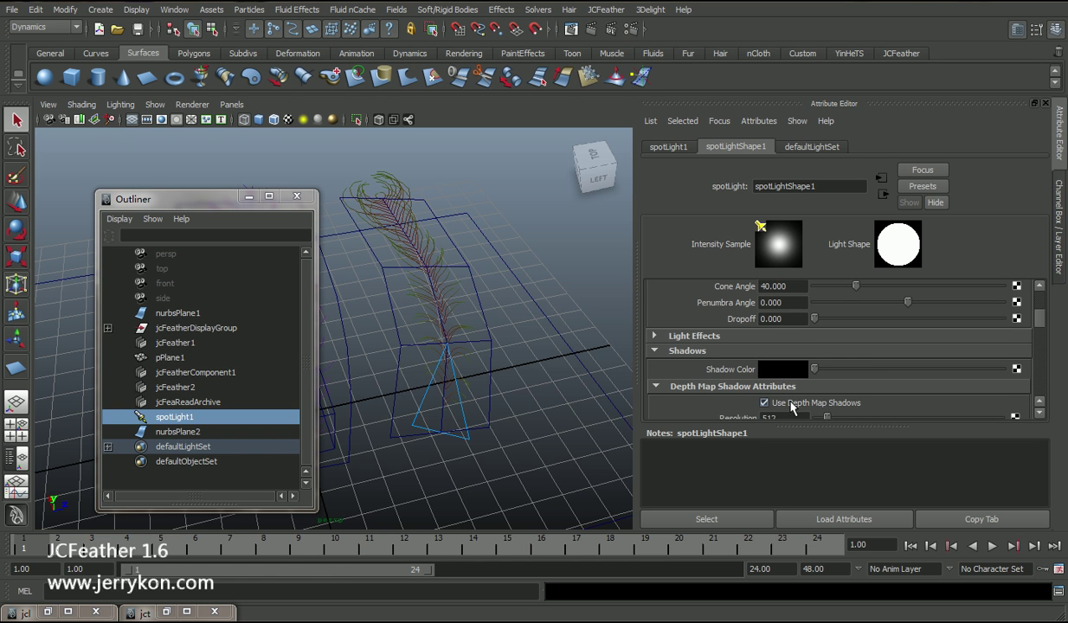
{"action": "scroll", "coordinate": [786, 385], "scroll_direction": "down", "scroll_amount": 2}
{"action": "left_click", "coordinate": [789, 372]}
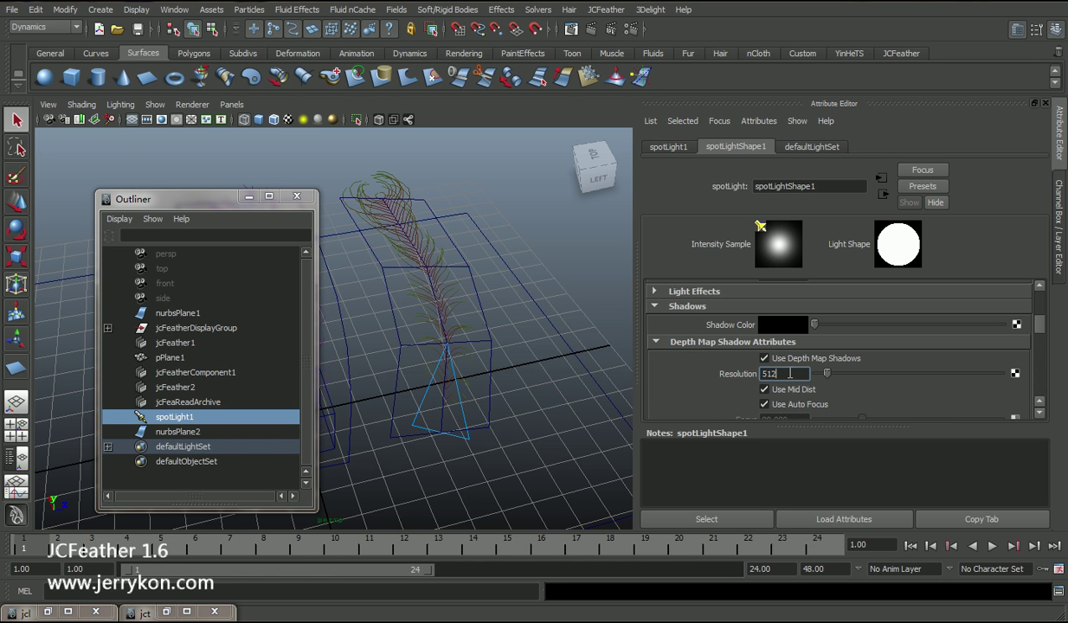
- Render fullRenderPass to view the feathers' shadows on the ground, and minimise the Outliner
{"action": "left_click", "coordinate": [651, 11]}
{"action": "mouse_move", "coordinate": [734, 34]}
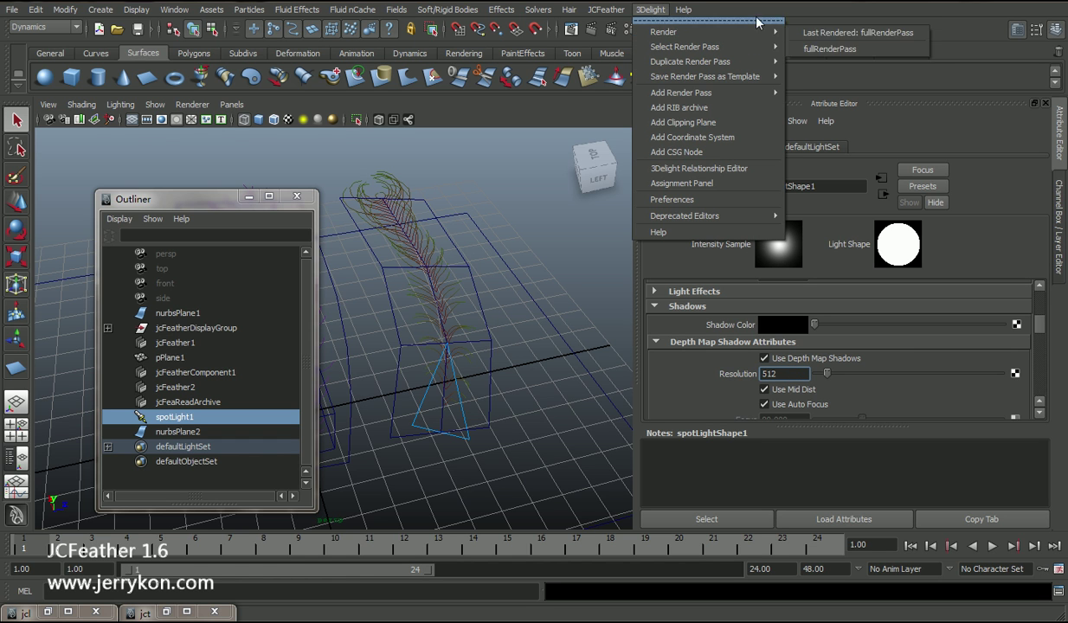
{"action": "left_click", "coordinate": [829, 48]}
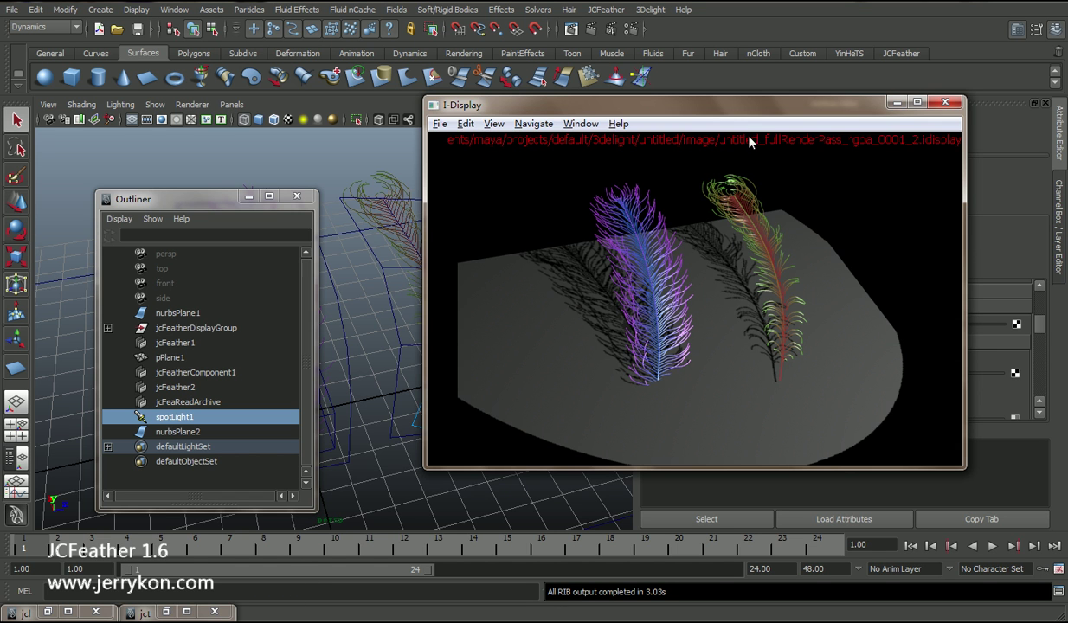
{"action": "mouse_move", "coordinate": [727, 104]}
{"action": "left_mouse_down"}
{"action": "mouse_move", "coordinate": [462, 159]}
{"action": "mouse_move", "coordinate": [730, 126]}
{"action": "left_mouse_up"}
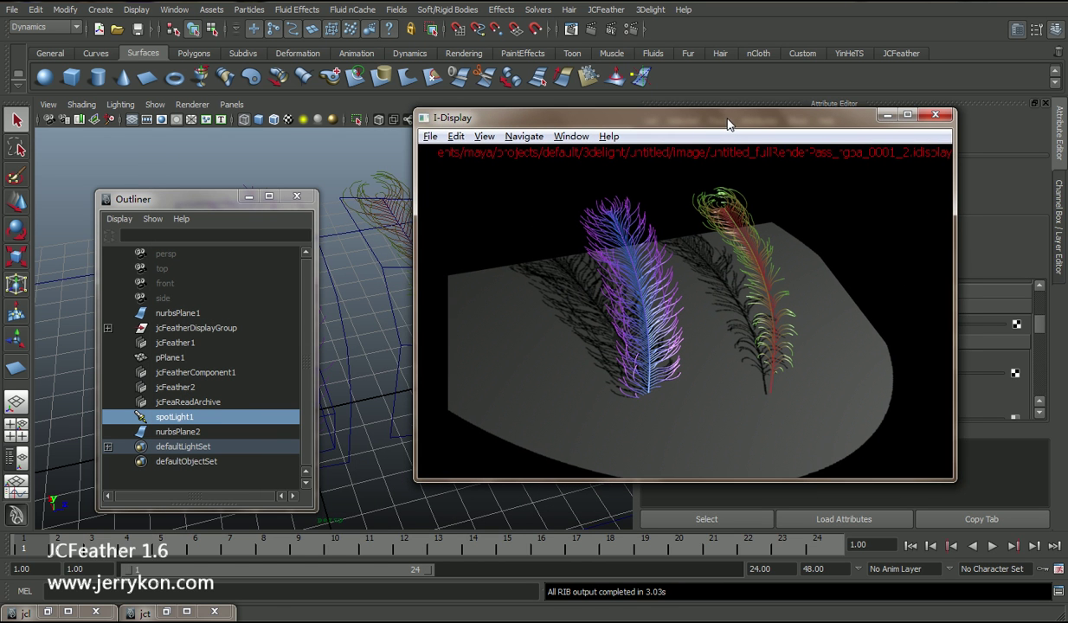
{"action": "left_click_drag", "start_coordinate": [727, 124], "coordinate": [578, 132]}
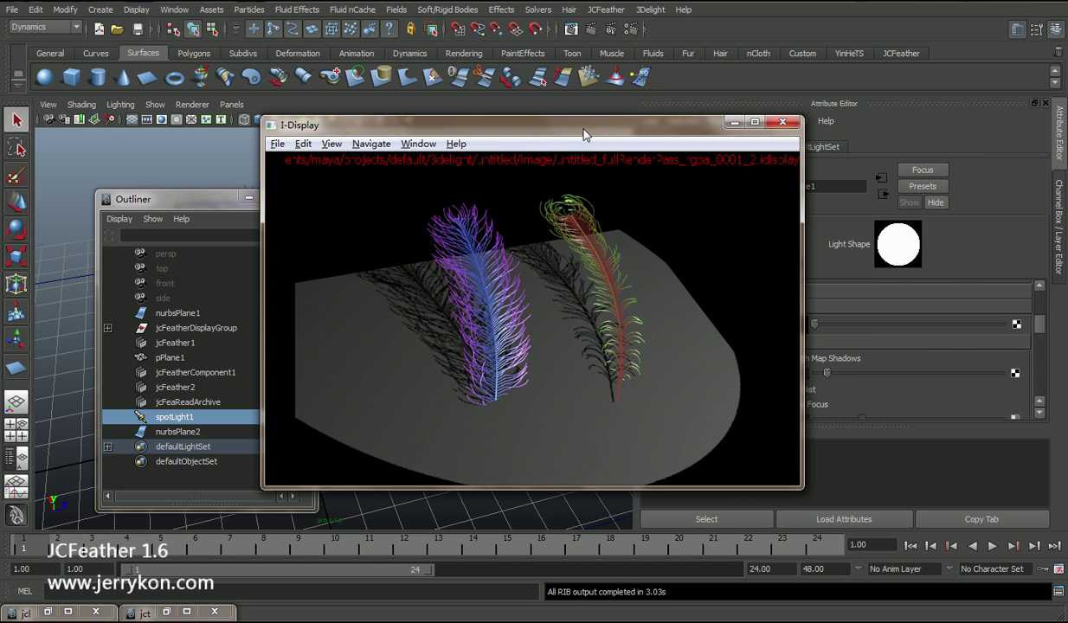
{"action": "left_click", "coordinate": [246, 199]}
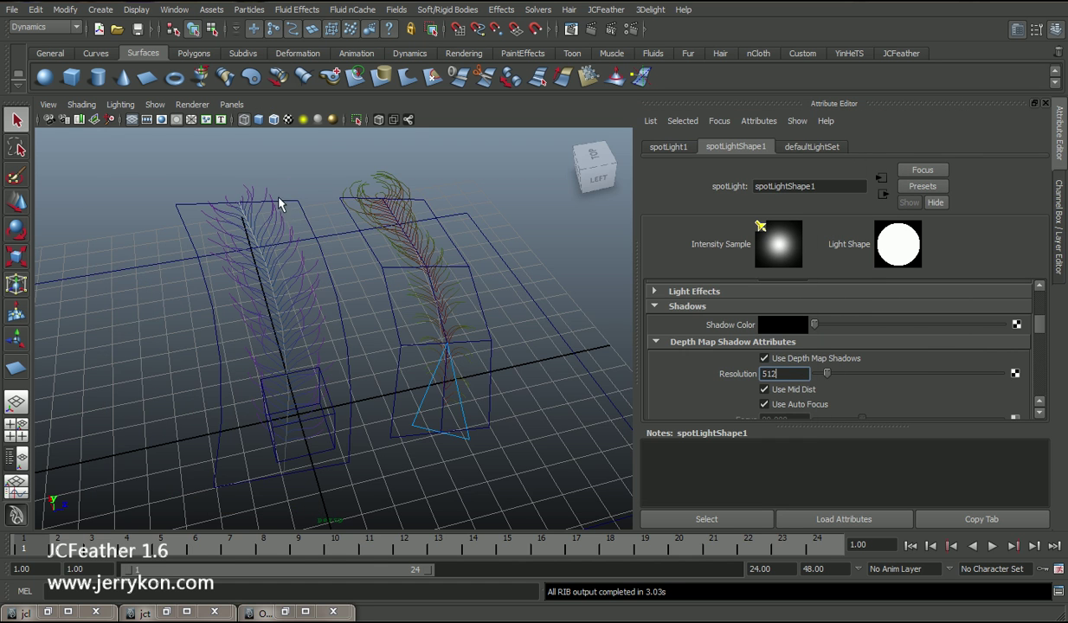
- Select the large ground plane and move it beneath the two feathers
{"action": "mouse_move", "coordinate": [422, 316]}
{"action": "left_mouse_down", "text": "alt"}
{"action": "mouse_move", "coordinate": [424, 407]}
{"action": "mouse_move", "coordinate": [407, 331]}
{"action": "left_mouse_up", "text": "alt"}
{"action": "left_click", "coordinate": [424, 382]}
{"action": "key", "text": "w"}
{"action": "left_click_drag", "start_coordinate": [293, 316], "coordinate": [456, 406]}
{"action": "key", "text": "q"}
{"action": "key", "text": "w"}
{"action": "key", "text": "q"}
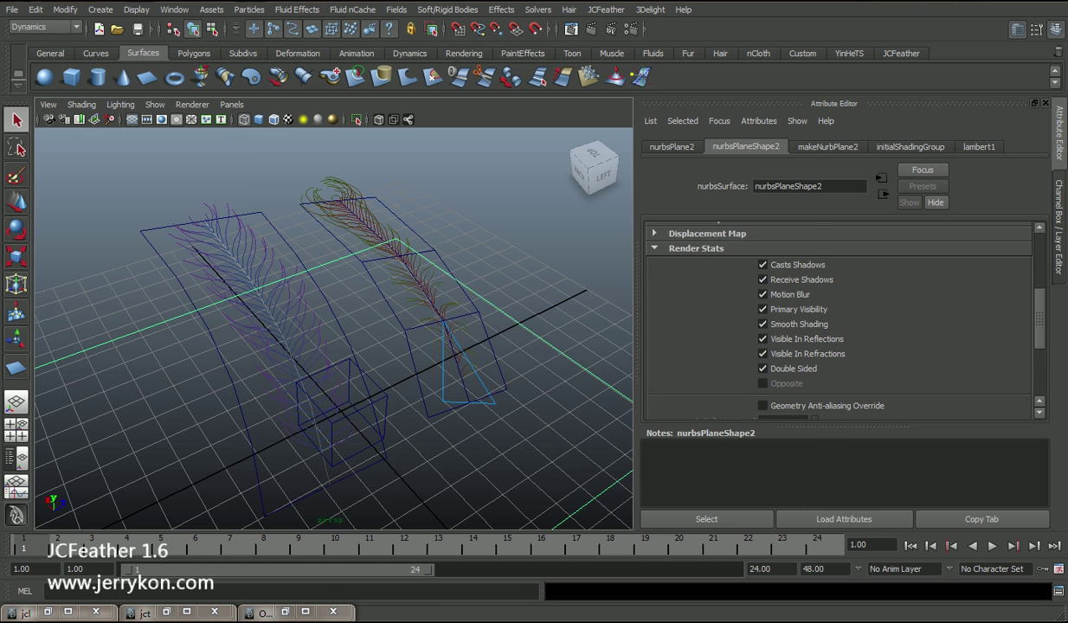
- Select spotLight1 in the Outliner, assign it a new 3Delight light attribs node, and open that node's attributes
{"action": "left_click", "coordinate": [735, 122]}
{"action": "left_click", "coordinate": [174, 9]}
{"action": "left_click", "coordinate": [186, 122]}
{"action": "left_click", "coordinate": [188, 418]}
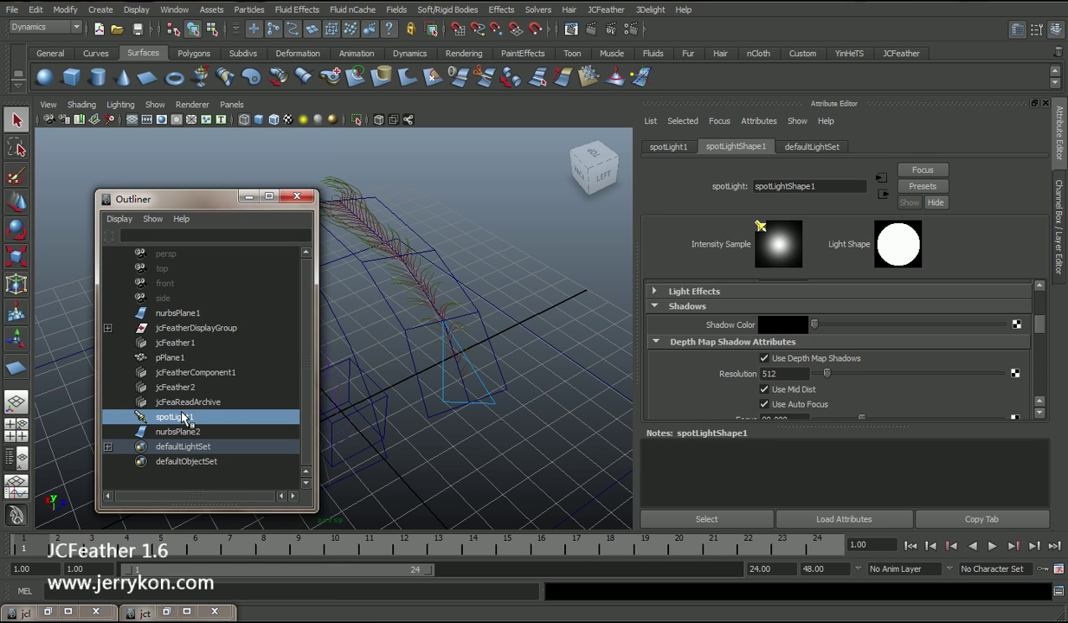
{"action": "left_click", "coordinate": [650, 10]}
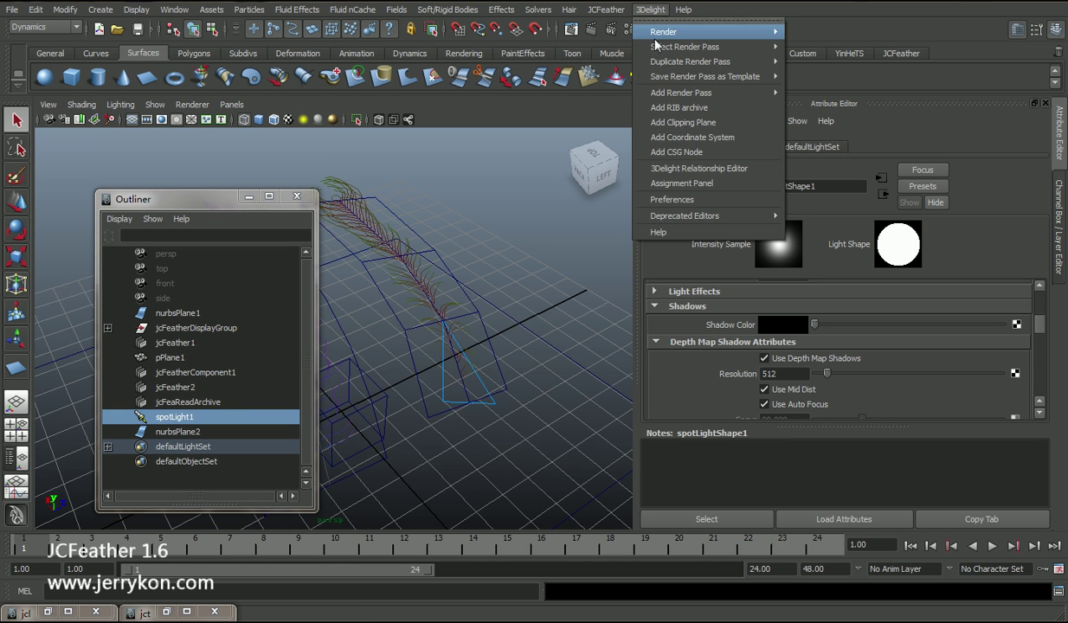
{"action": "left_click", "coordinate": [687, 184]}
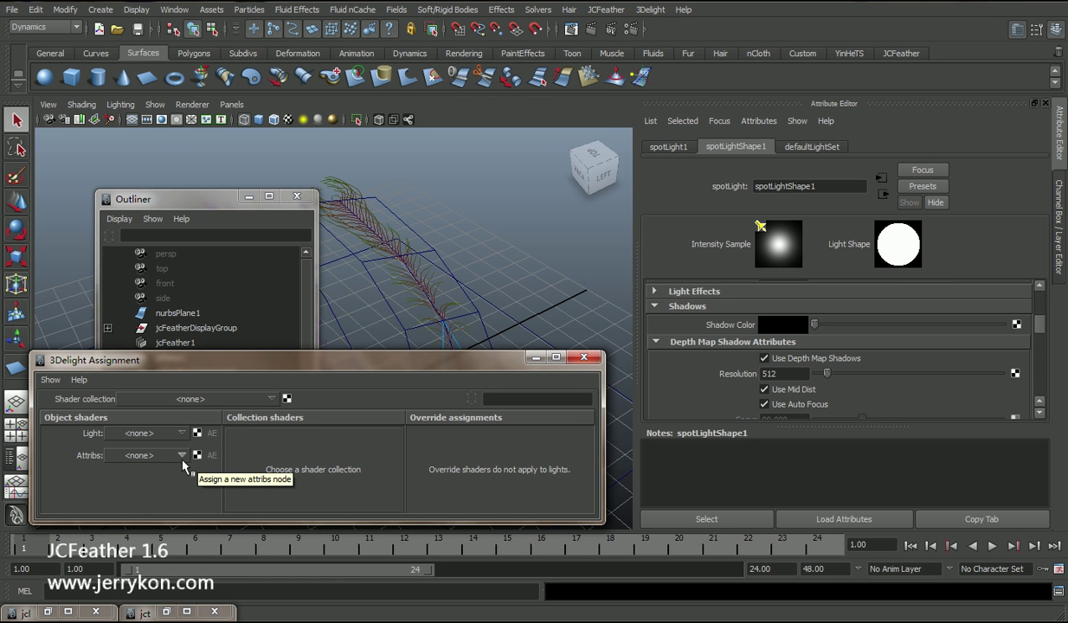
{"action": "left_click", "coordinate": [198, 455]}
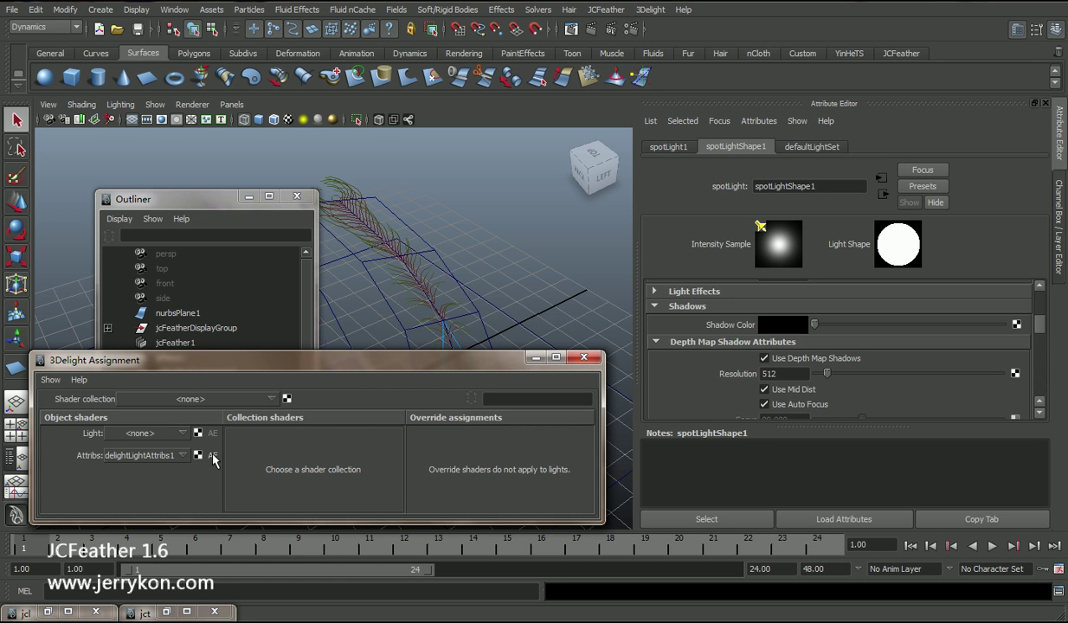
{"action": "left_click", "coordinate": [213, 455]}
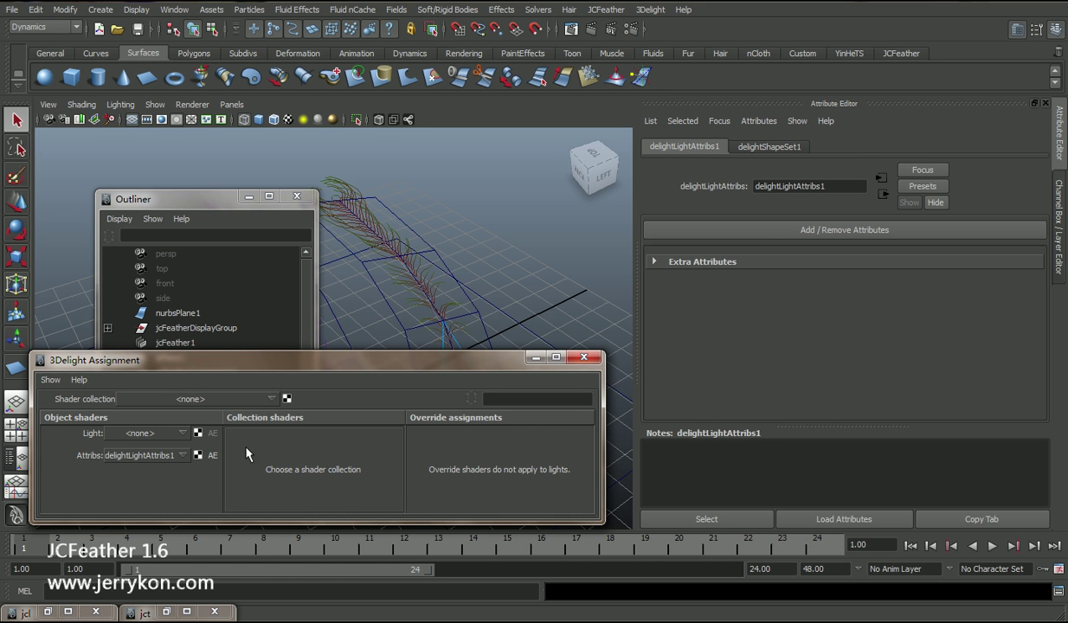
- Add the Shadow Maps attribute group to delightLightAttribs1 and minimise the attribute selection window
{"action": "left_click", "coordinate": [773, 231]}
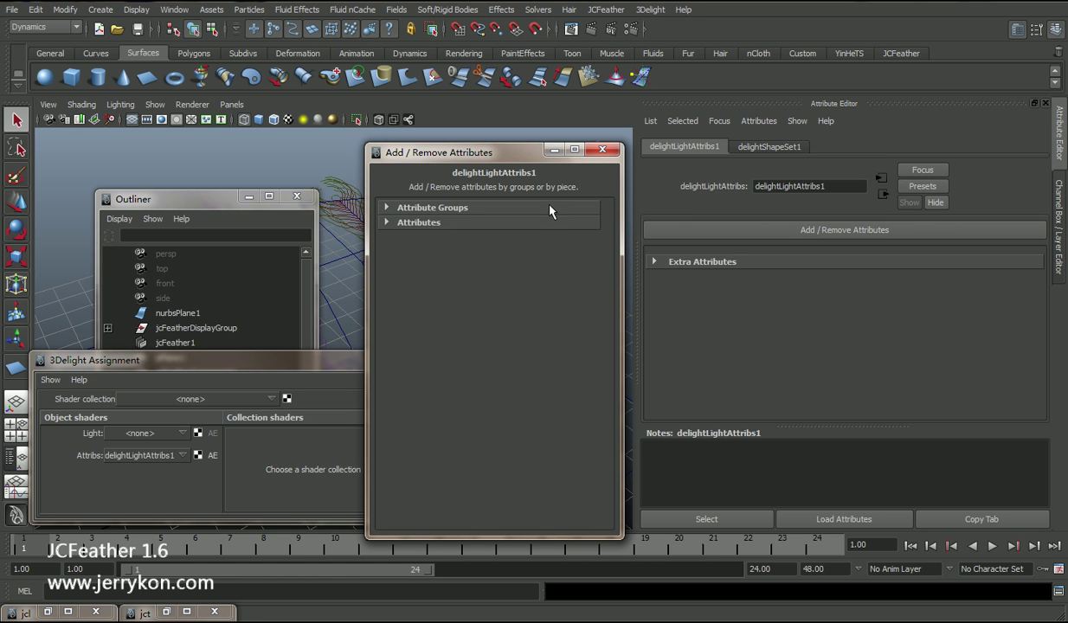
{"action": "left_click", "coordinate": [550, 208]}
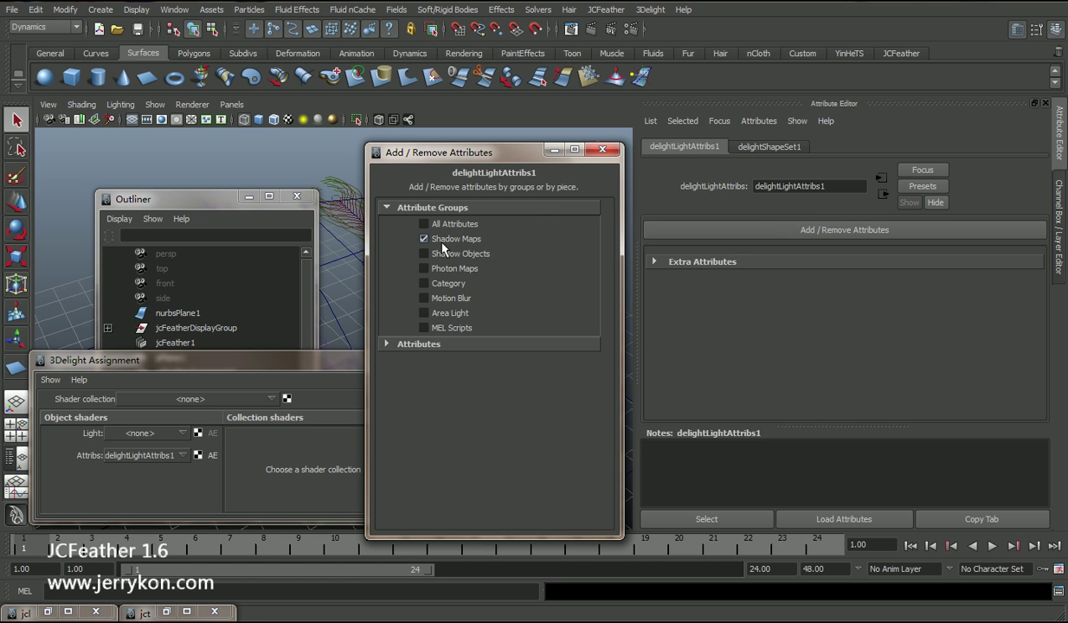
{"action": "left_click", "coordinate": [553, 150]}
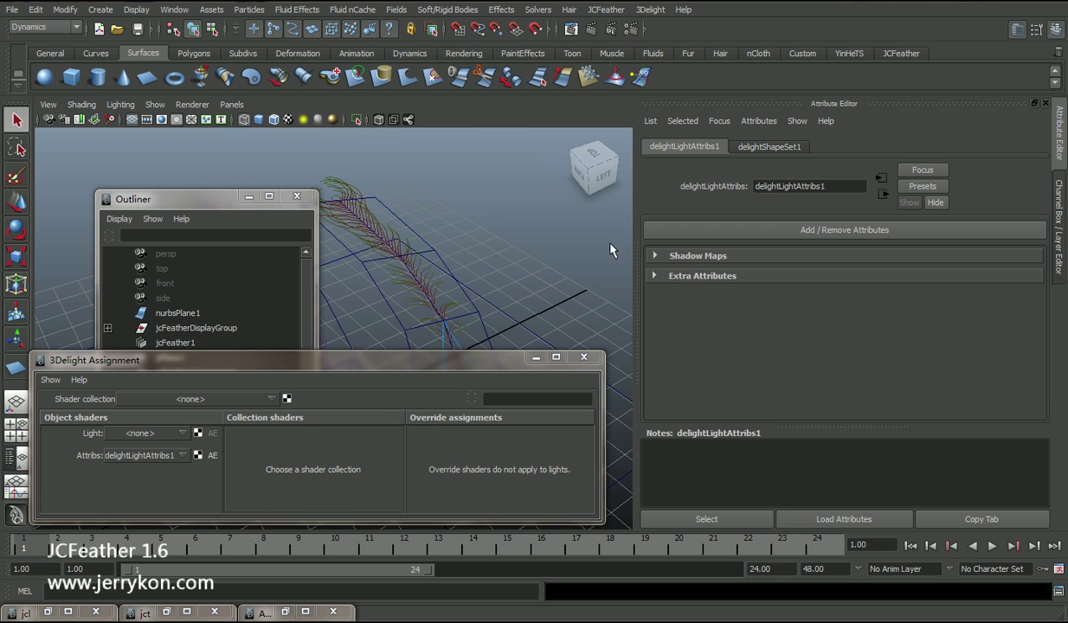
- Enable Generate Shadow Maps on delightLightAttribs1 with the shadow map type set to deep, clearing the assignment and Outliner windows away
{"action": "left_click", "coordinate": [655, 256]}
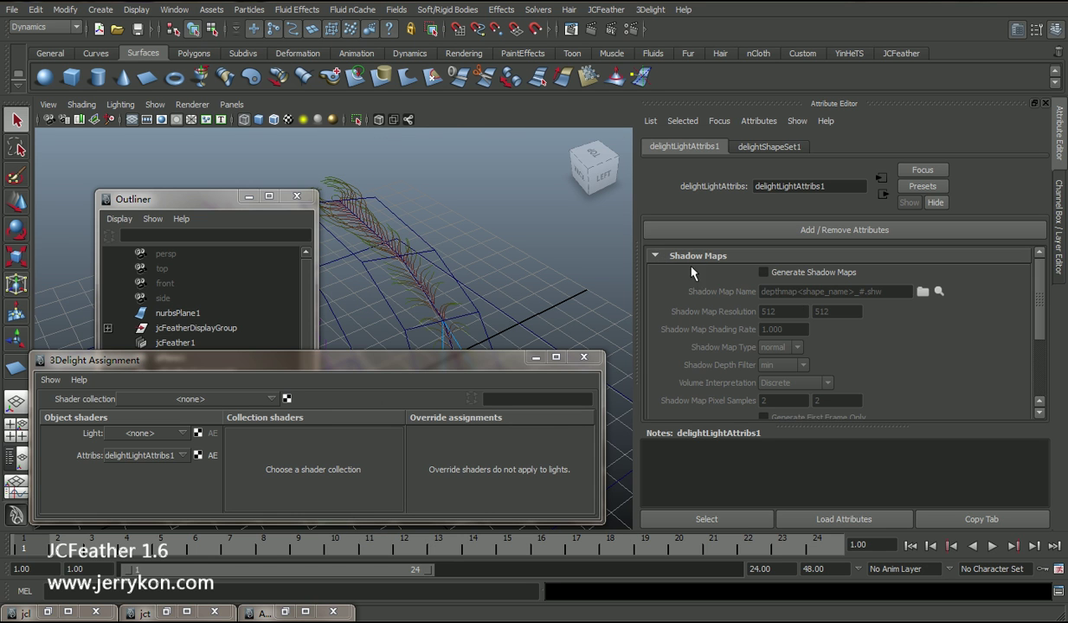
{"action": "left_click", "coordinate": [794, 273]}
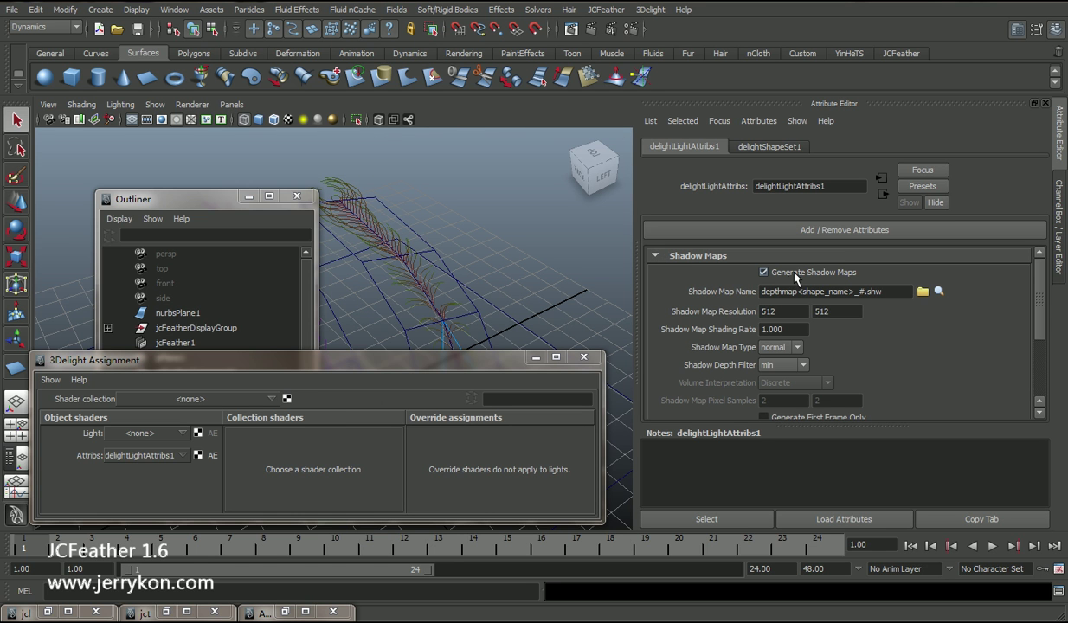
{"action": "left_click", "coordinate": [583, 359]}
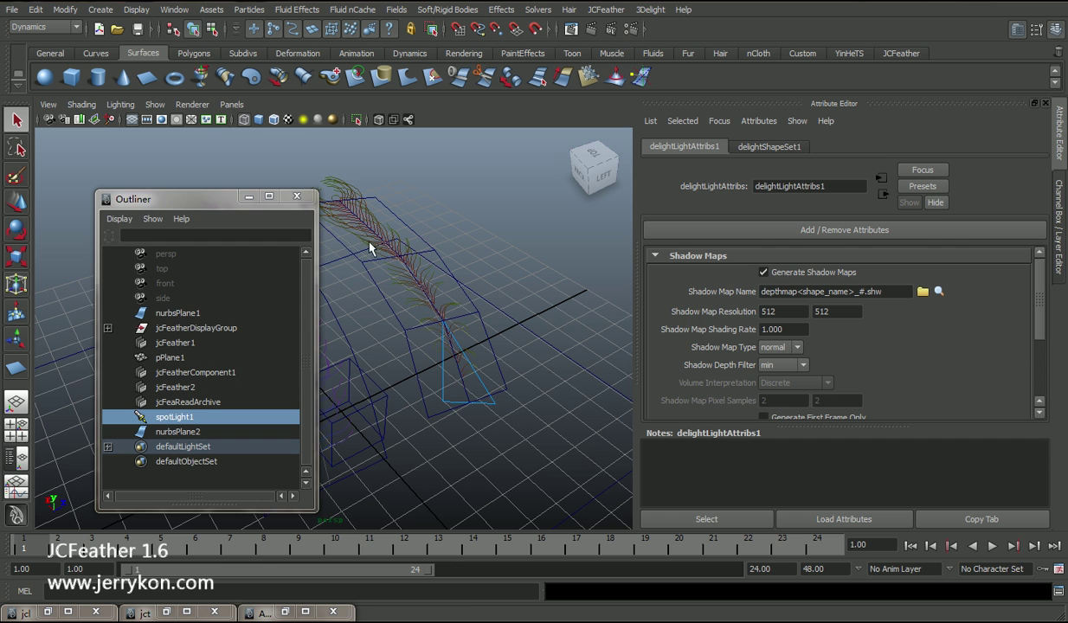
{"action": "left_click", "coordinate": [249, 196]}
{"action": "left_click", "coordinate": [779, 348]}
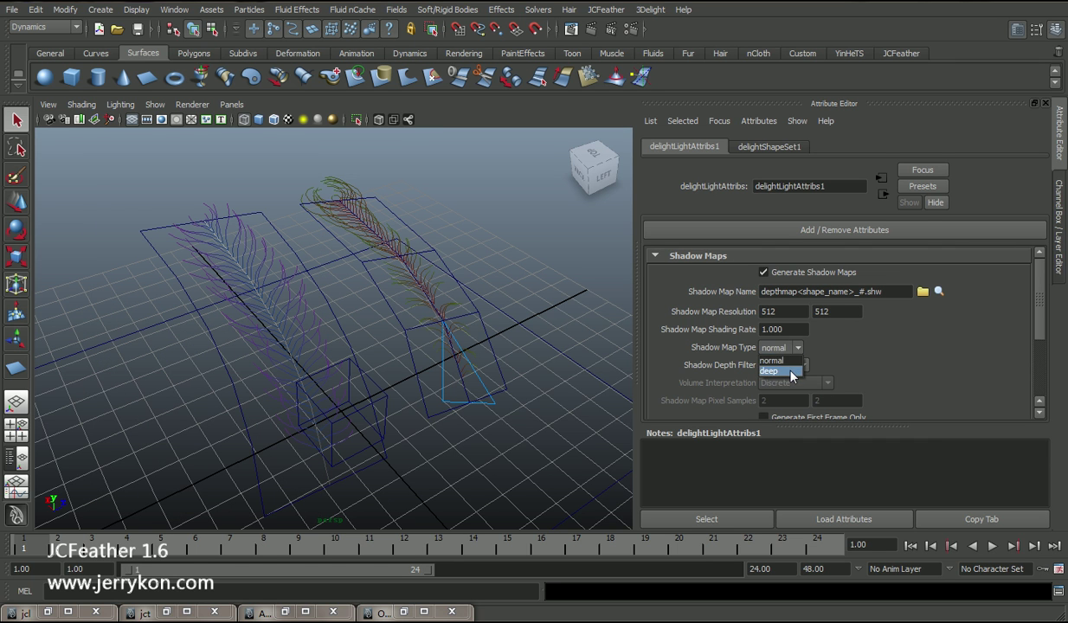
{"action": "left_click", "coordinate": [779, 365]}
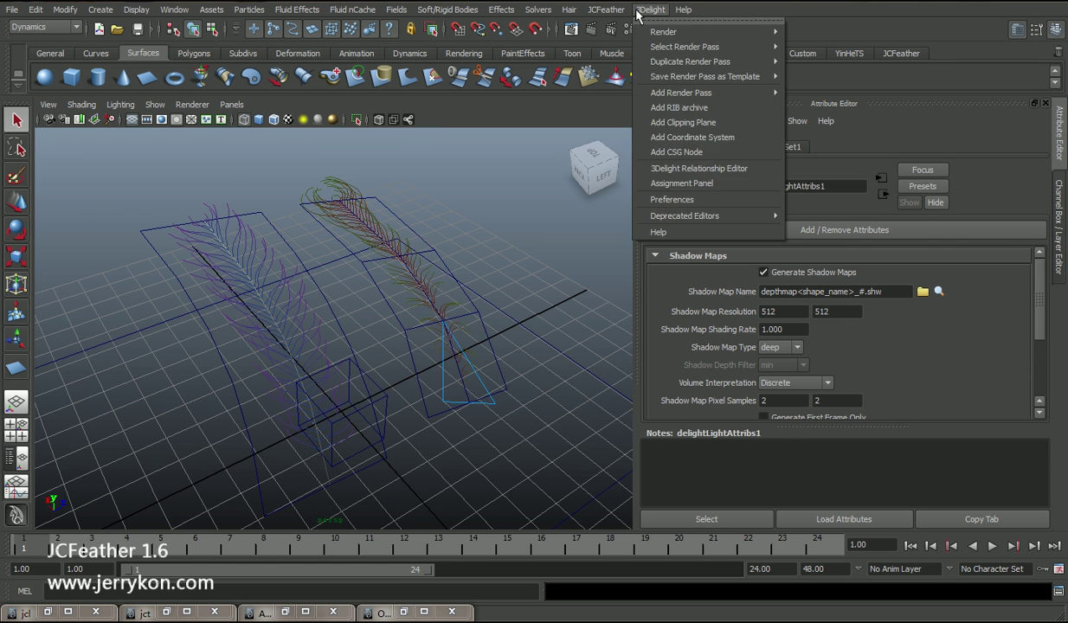
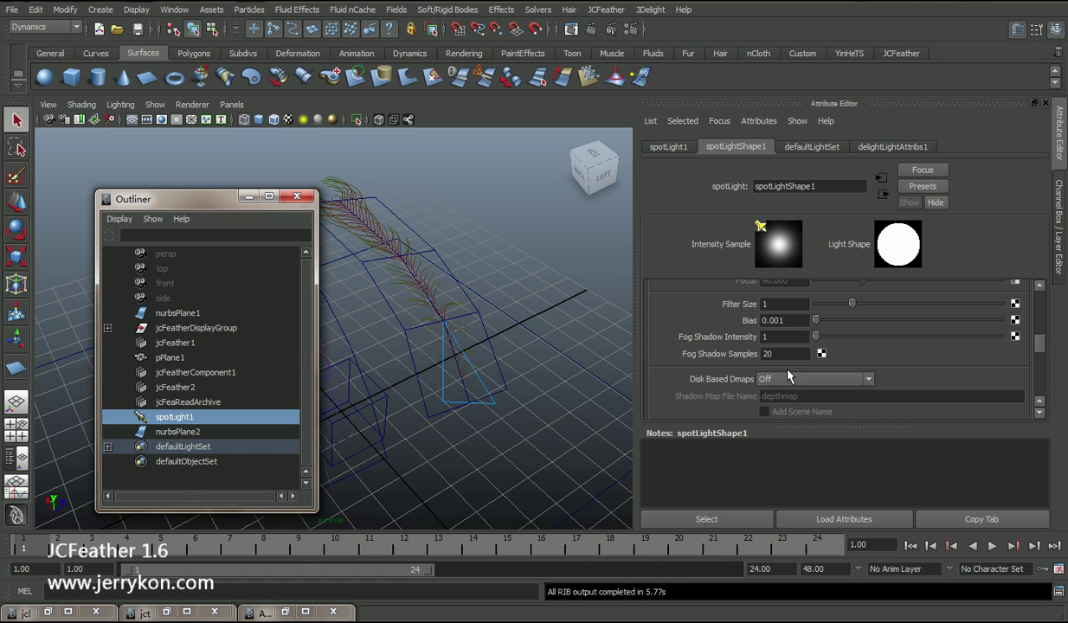
- Set the depth map shadow Bias of spotLight1 to 0.05 and render fullRenderPass
{"action": "double_click", "coordinate": [794, 321]}
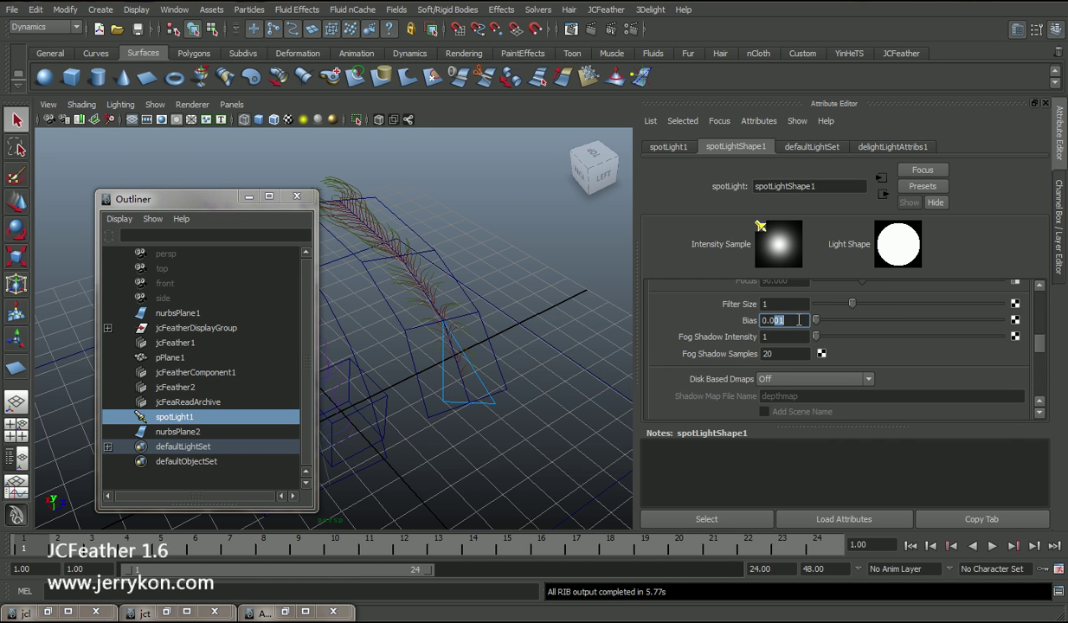
{"action": "type", "text": "0.05"}
{"action": "key", "text": "Return"}
{"action": "left_click", "coordinate": [650, 9]}
{"action": "mouse_move", "coordinate": [744, 31]}
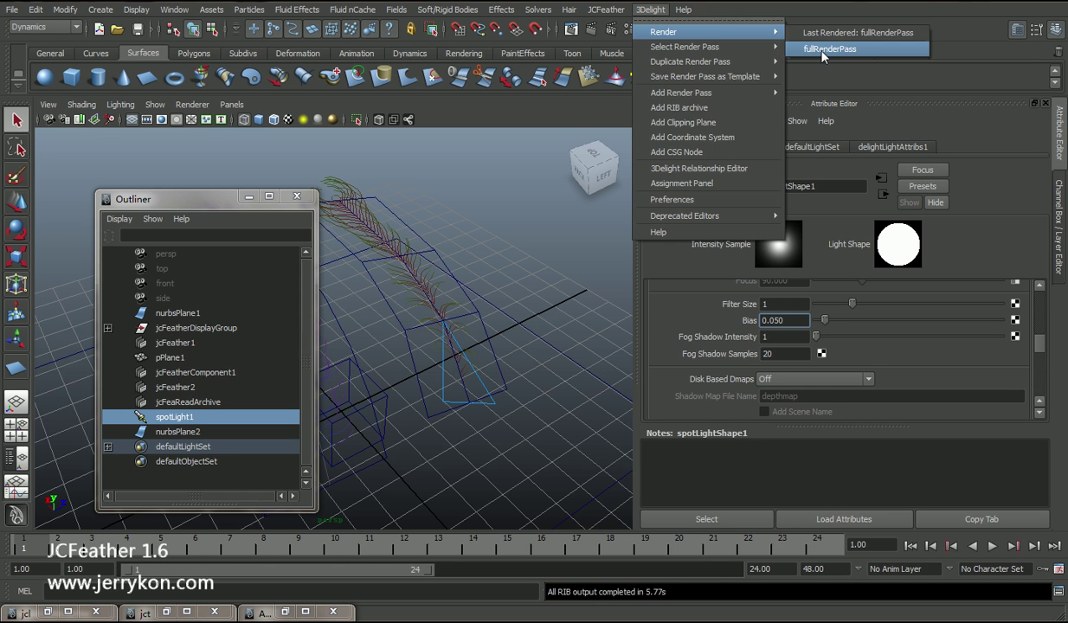
{"action": "left_click", "coordinate": [823, 55]}
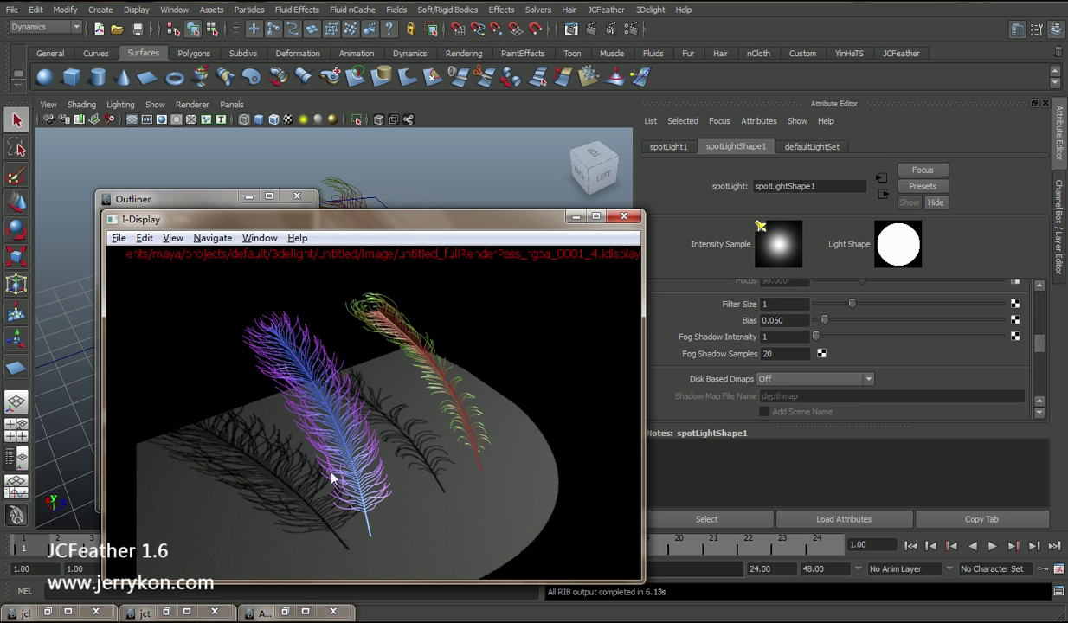
- Set the Shadow Map Resolution in spotLight1's delightLightAttribs1 node to 1024 by 1024
{"action": "left_click_drag", "start_coordinate": [190, 202], "coordinate": [191, 150]}
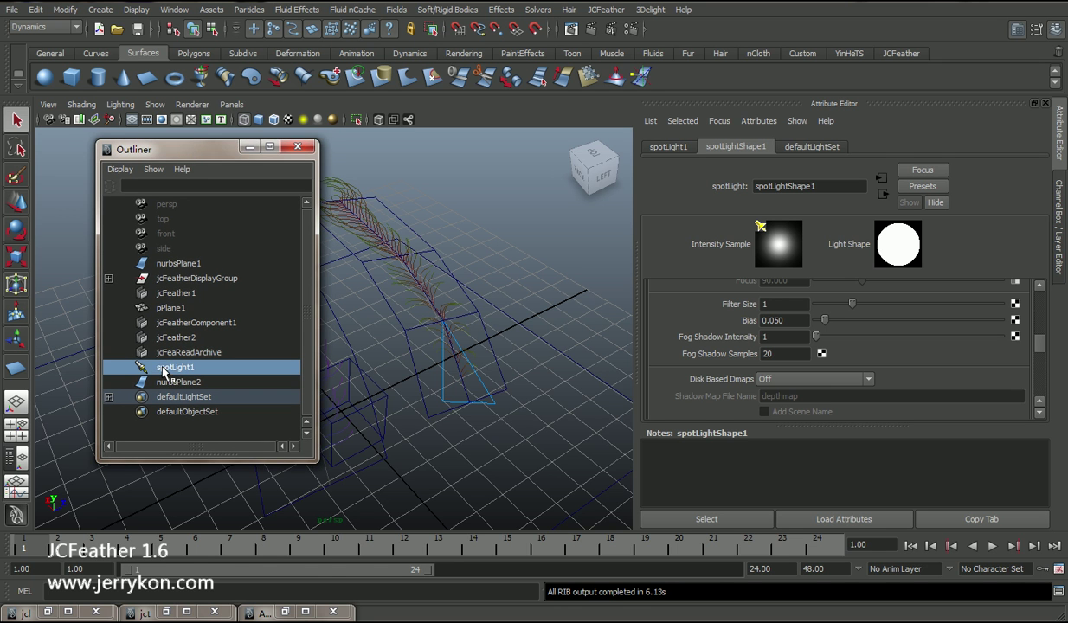
{"action": "left_click", "coordinate": [892, 147]}
{"action": "scroll", "coordinate": [851, 285], "scroll_direction": "down", "scroll_amount": 3}
{"action": "scroll", "coordinate": [824, 320], "scroll_direction": "up", "scroll_amount": 1}
{"action": "double_click", "coordinate": [778, 268]}
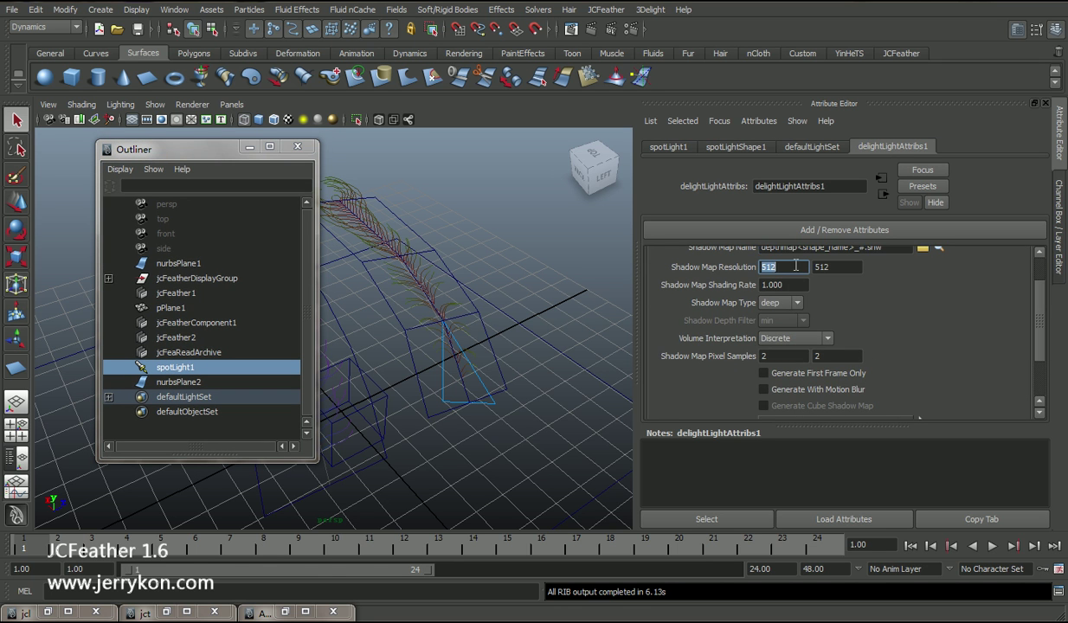
{"action": "type", "text": "1024"}
{"action": "key", "text": "Tab"}
{"action": "type", "text": "1024"}
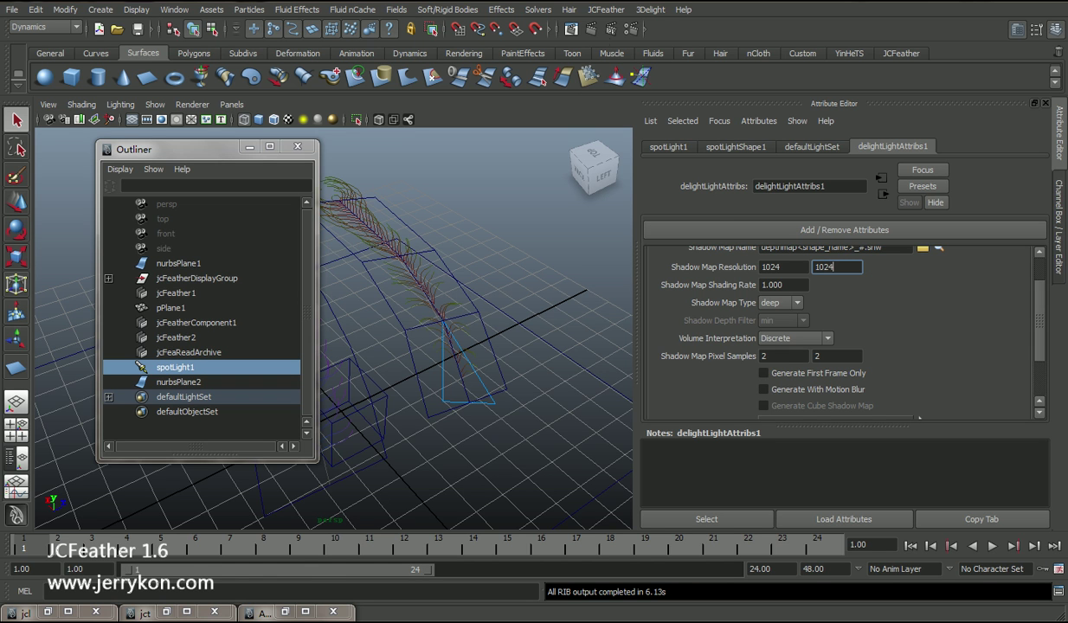
- Render fullRenderPass again with the higher shadow map resolution and move the render window clear of the Outliner
{"action": "left_click", "coordinate": [649, 9]}
{"action": "mouse_move", "coordinate": [667, 33]}
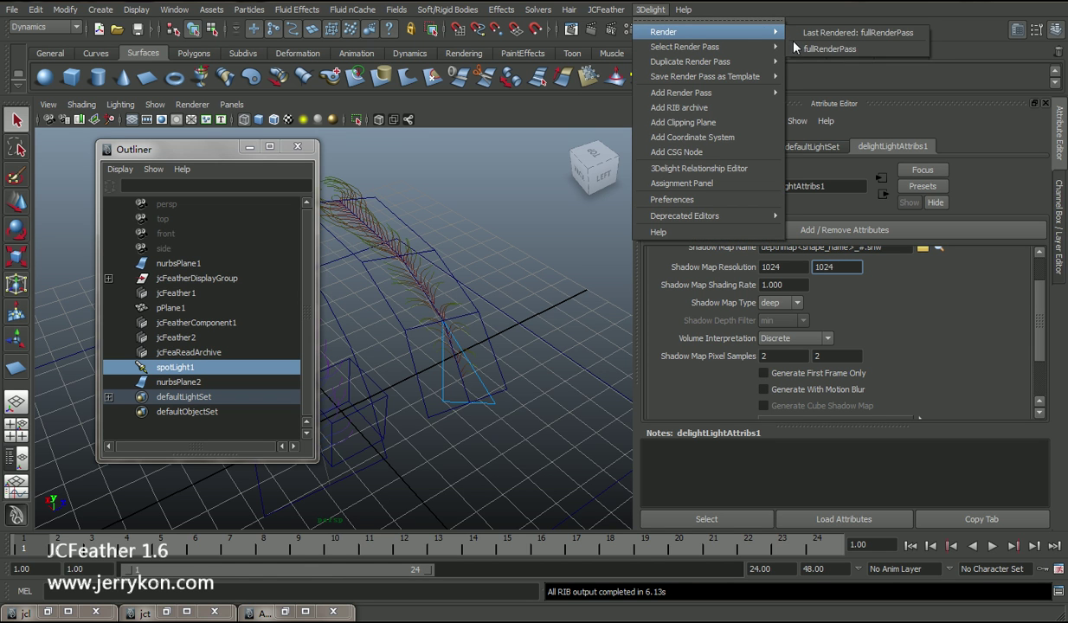
{"action": "left_click", "coordinate": [829, 63]}
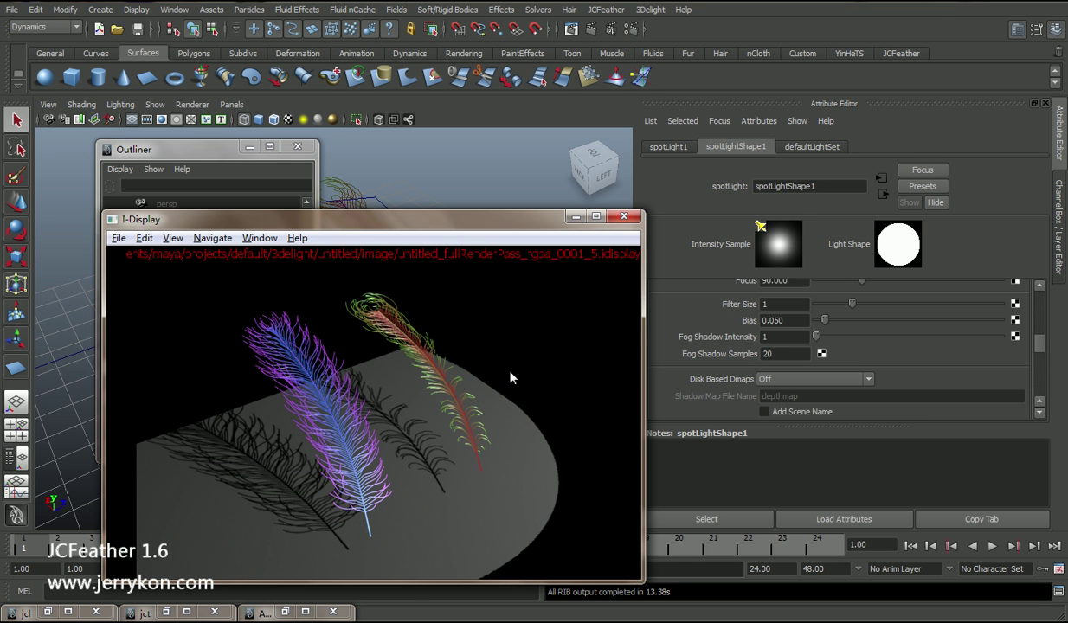
{"action": "left_click_drag", "start_coordinate": [423, 227], "coordinate": [628, 152]}
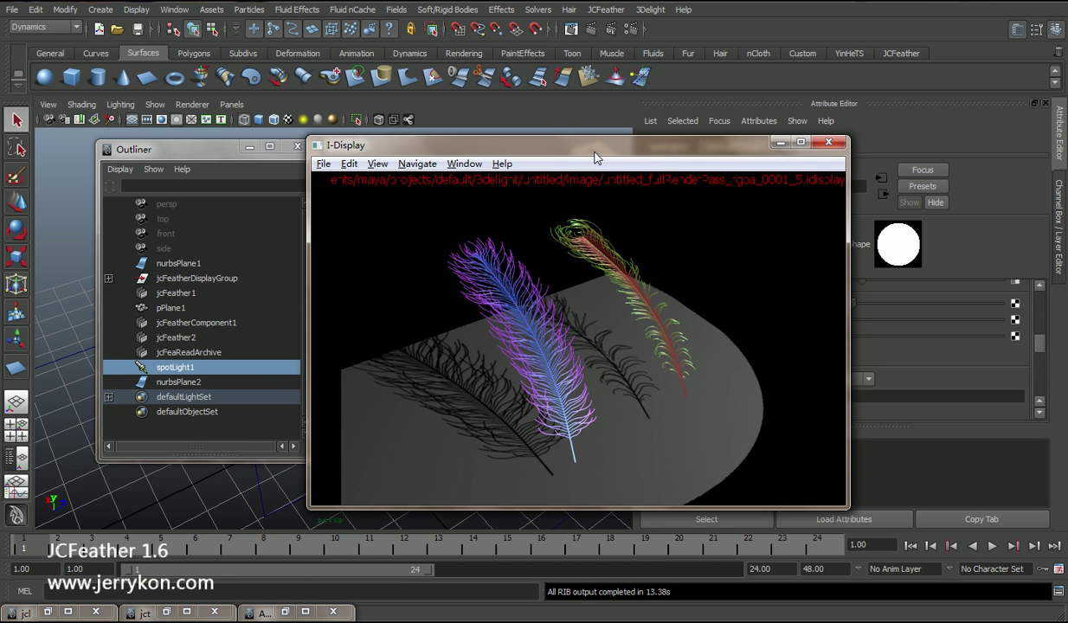